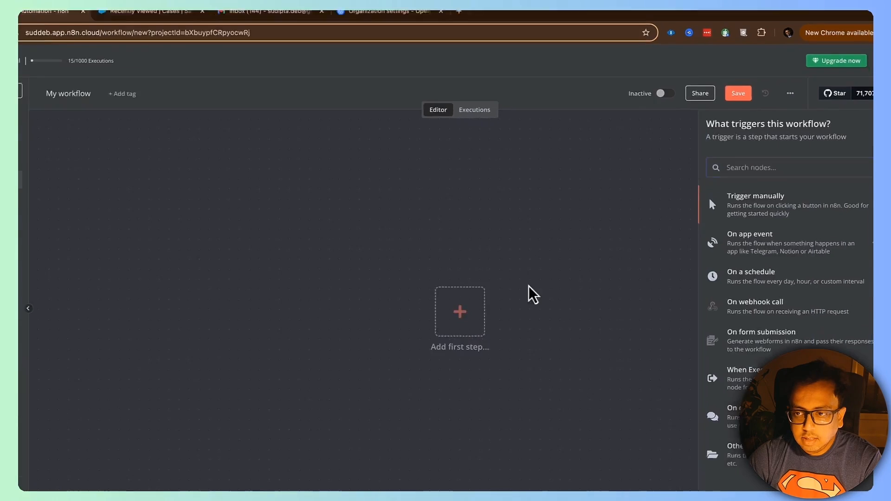
Step: Add a Salesforce 'On case created' trigger using the Salesforce account credential
type("Sales")
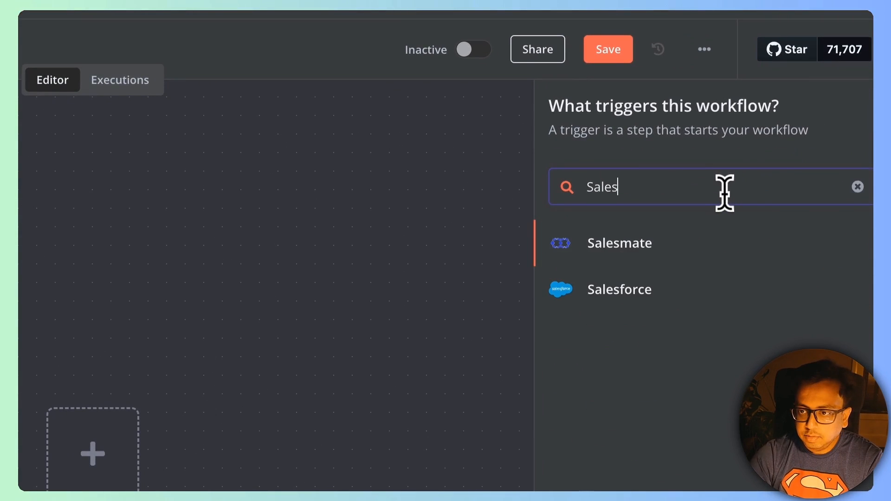
left_click(679, 295)
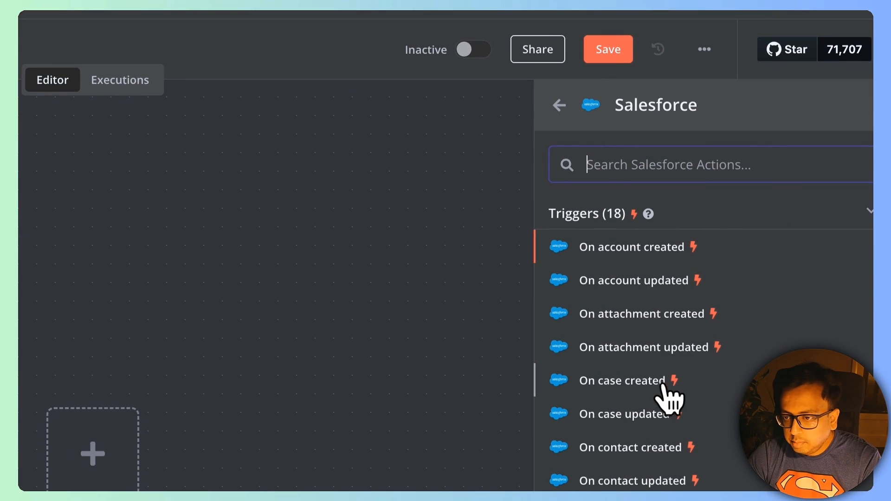
left_click(647, 381)
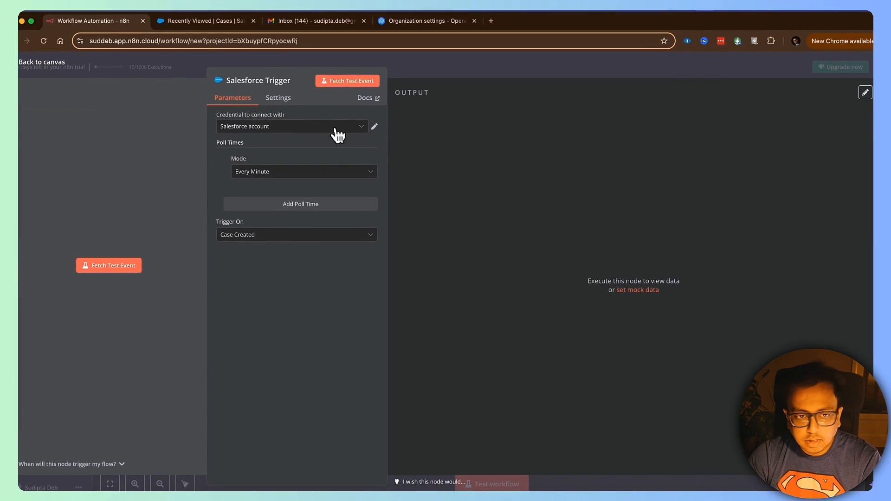
left_click(220, 127)
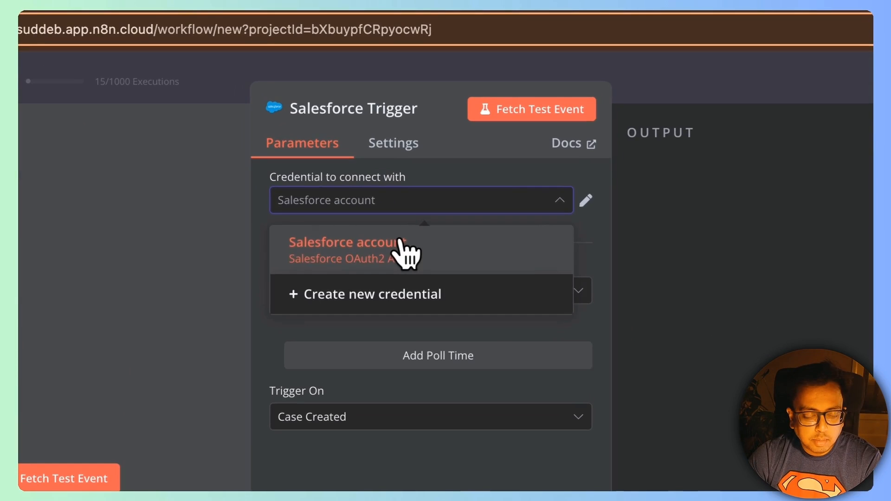
left_click(404, 249)
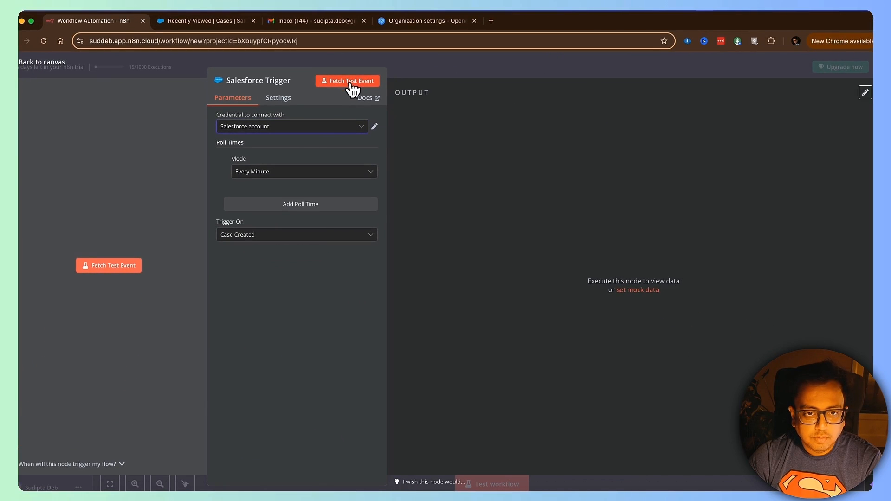
Step: Fetch a test case event, pin it, and place the trigger on the canvas
left_click(352, 82)
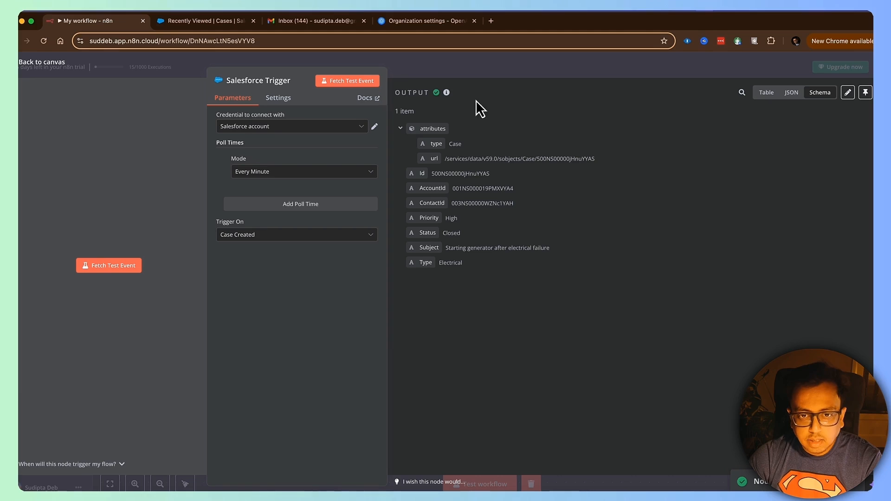
left_click(866, 92)
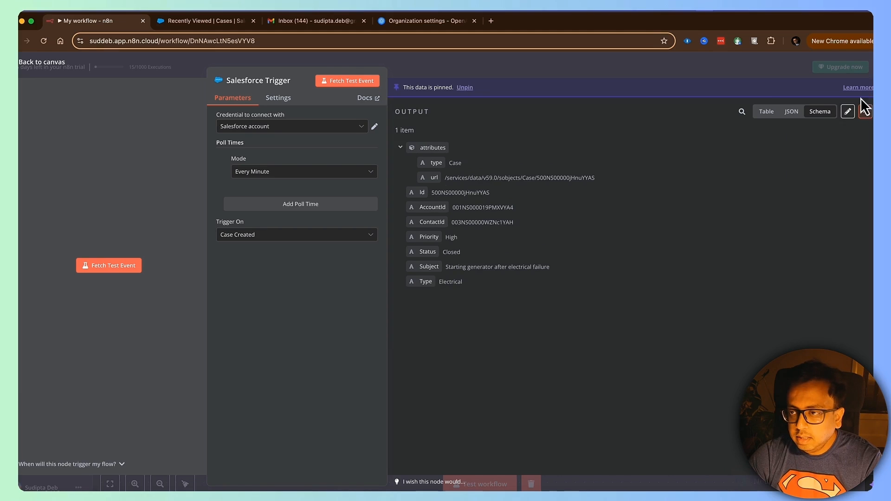
left_click(682, 70)
left_click_drag(493, 322, 205, 263)
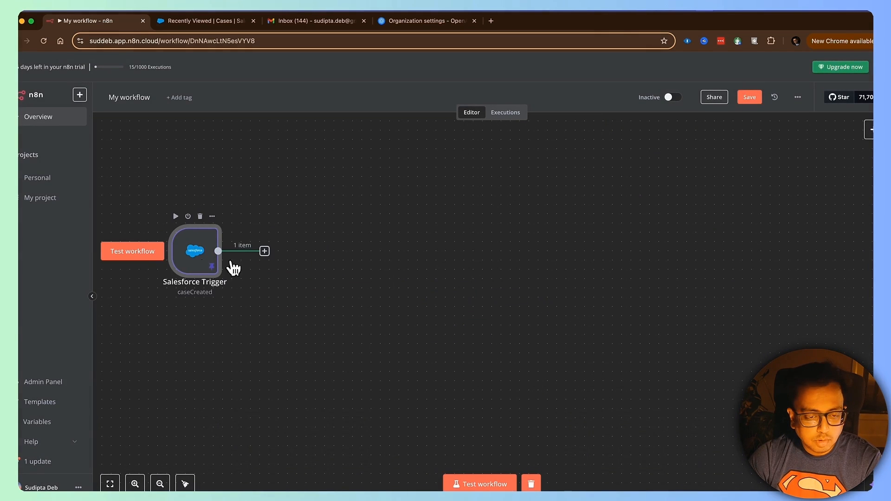
Step: Add a Salesforce 'Get a case' node after the trigger
left_click(265, 251)
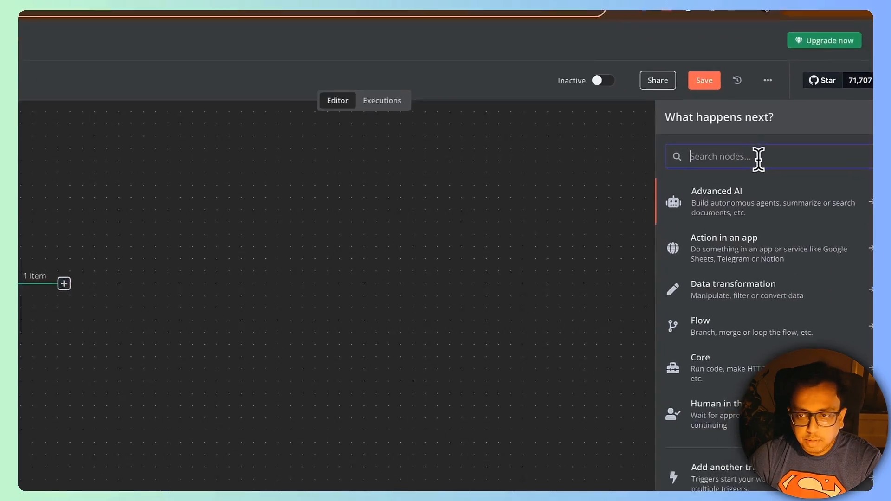
type("Sales")
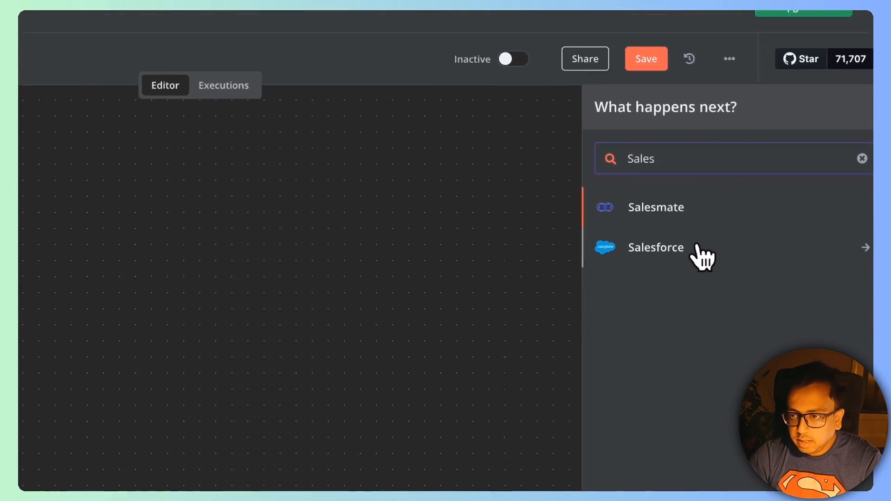
left_click(699, 249)
scroll(745, 288, "down", 5)
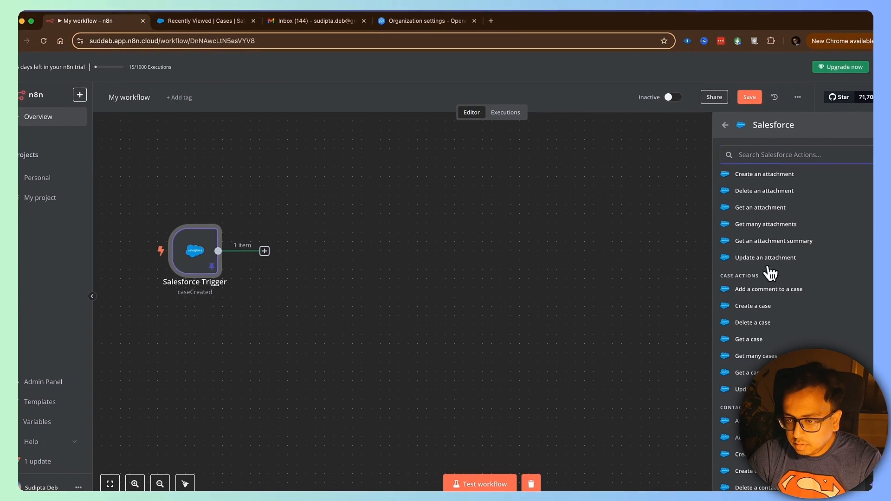
left_click(756, 340)
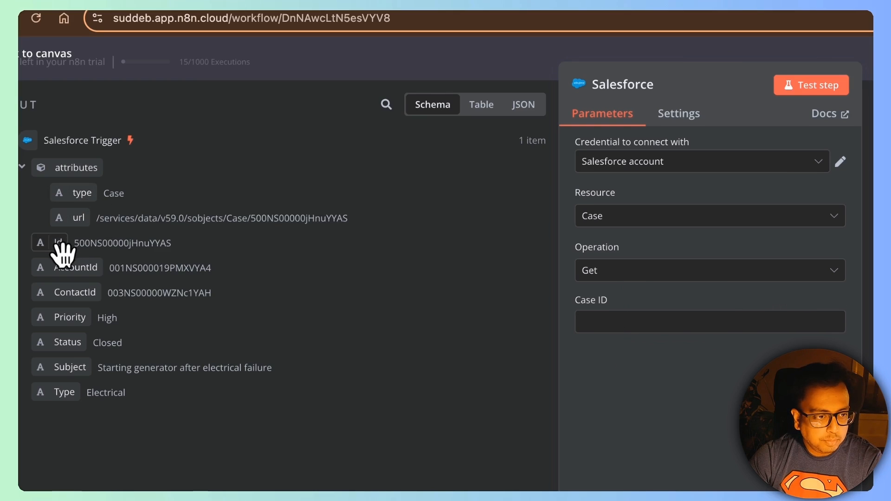
Step: Set Case ID to the trigger's {{ $json.Id }} and test it to fetch the full case
left_click_drag(60, 246, 646, 318)
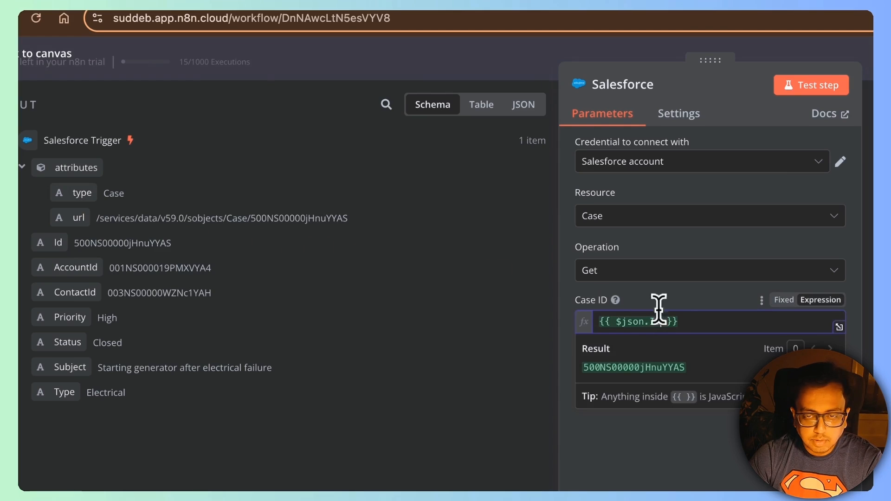
left_click(825, 91)
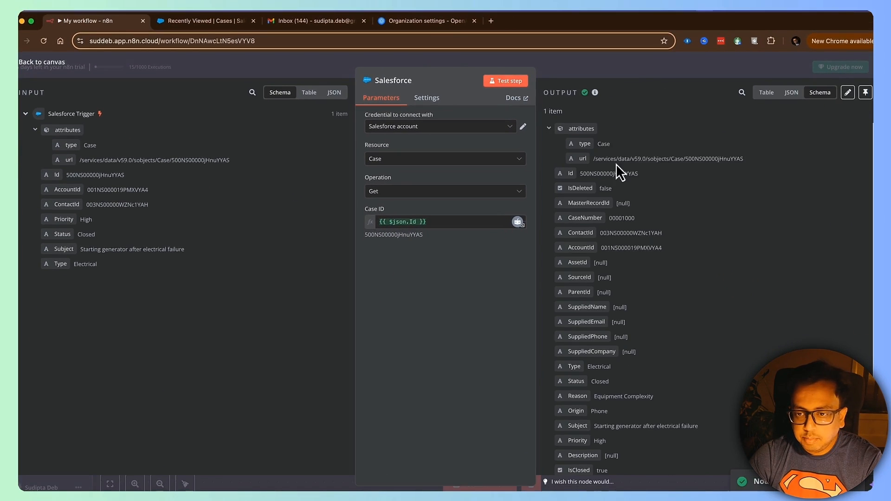
scroll(616, 219, "down", 5)
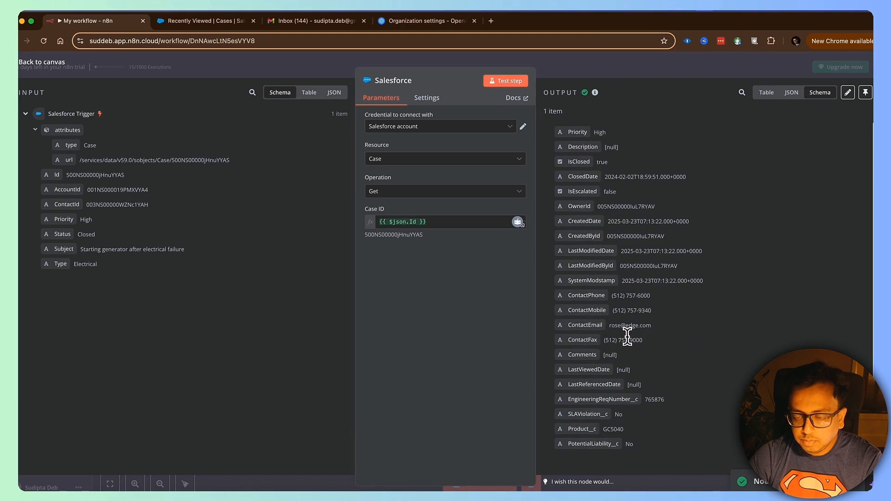
scroll(629, 325, "up", 5)
left_click(730, 68)
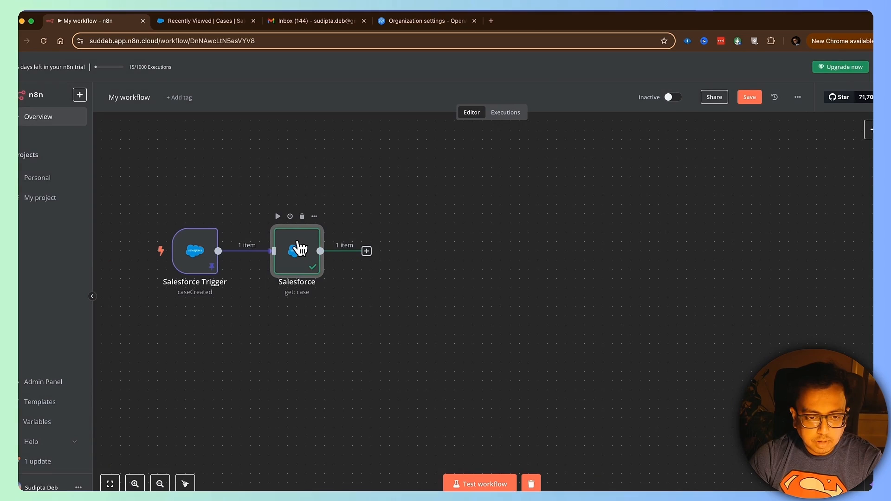
Step: Add an AI Agent node after Salesforce with the prompt source set to Define below
left_click(367, 251)
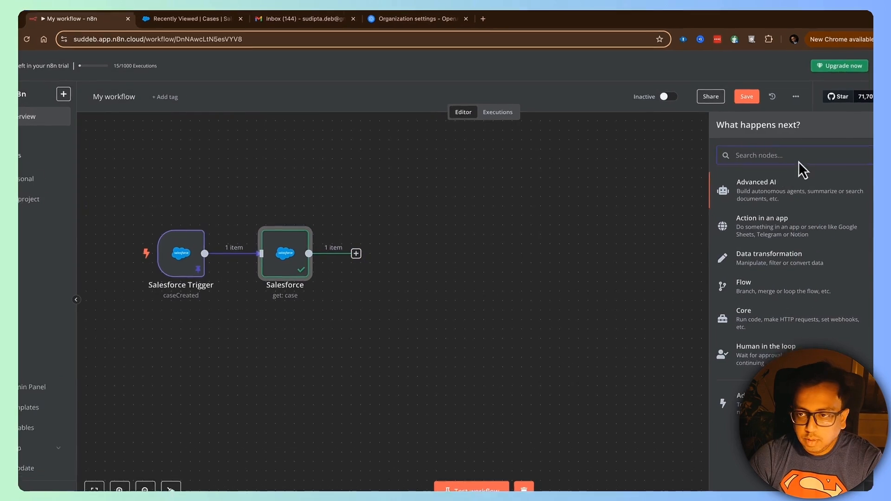
type("ai age")
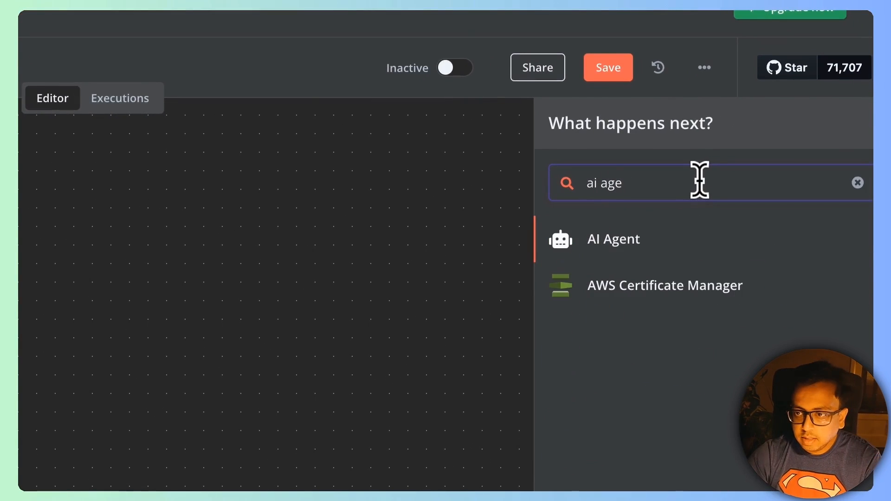
left_click(642, 241)
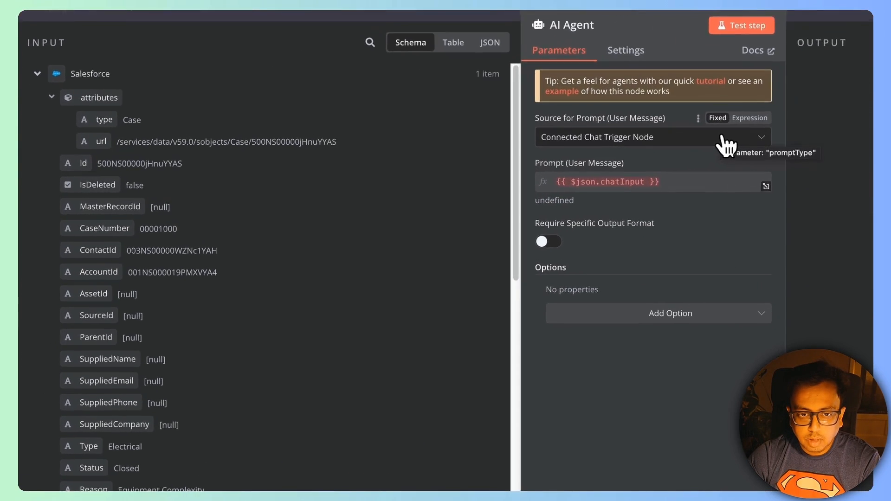
left_click(547, 157)
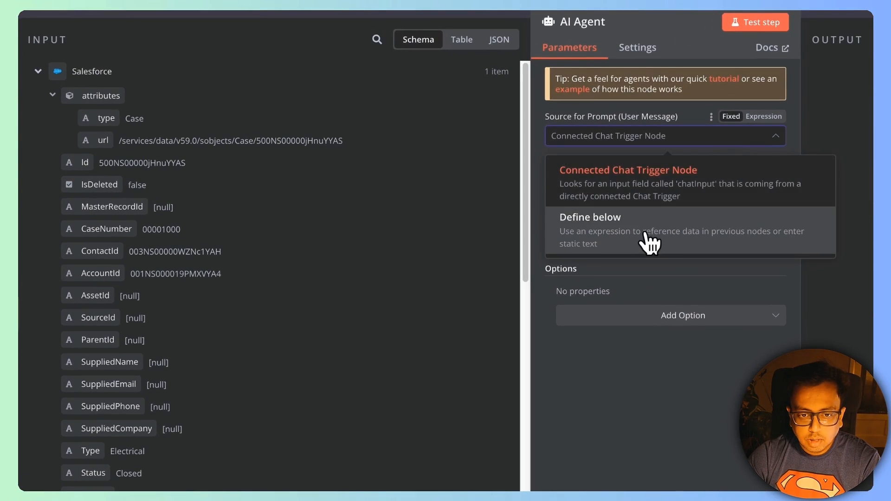
left_click(479, 224)
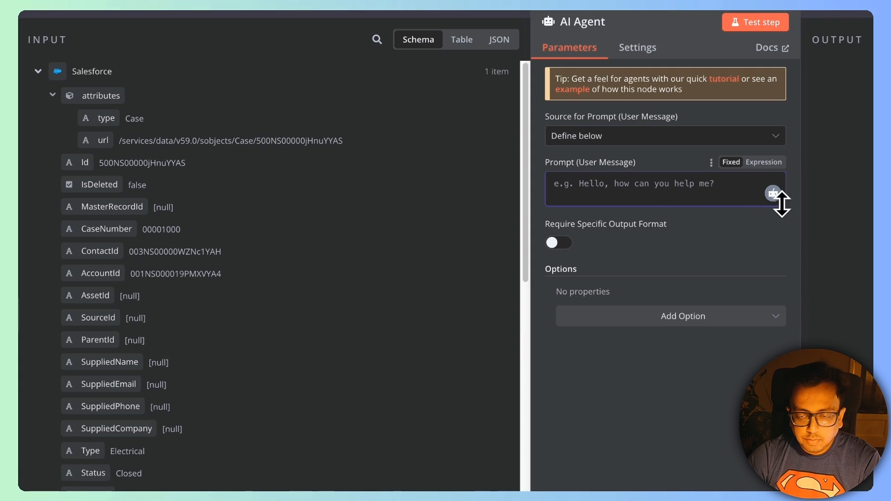
Step: Write the prompt 'CASE SUBJECT:' followed by the case's Subject field
left_click_drag(782, 203, 782, 284)
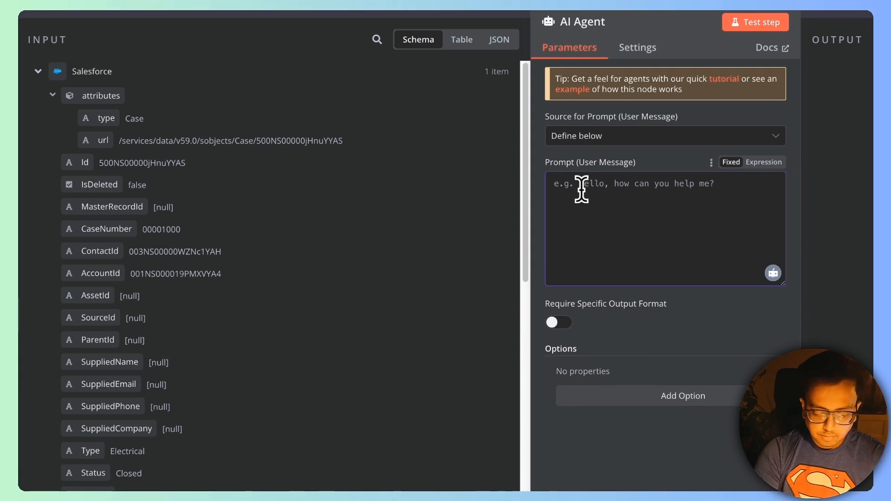
type("CASE SUBJECT")
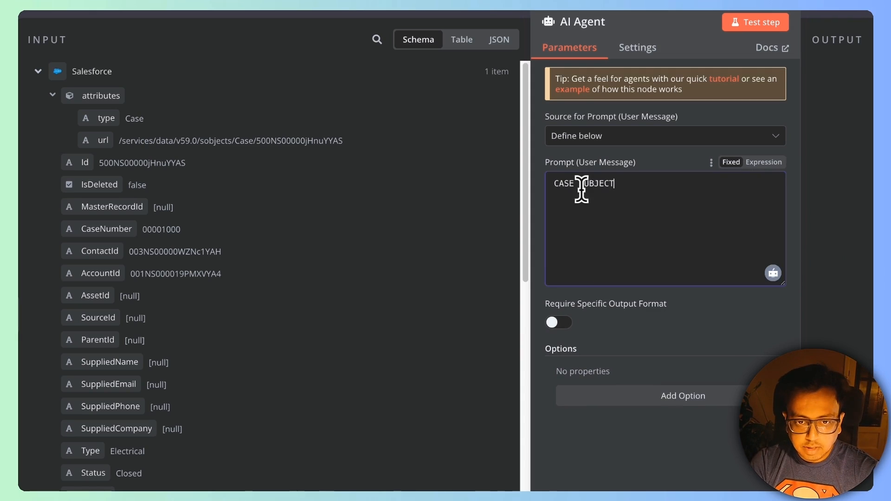
type(":")
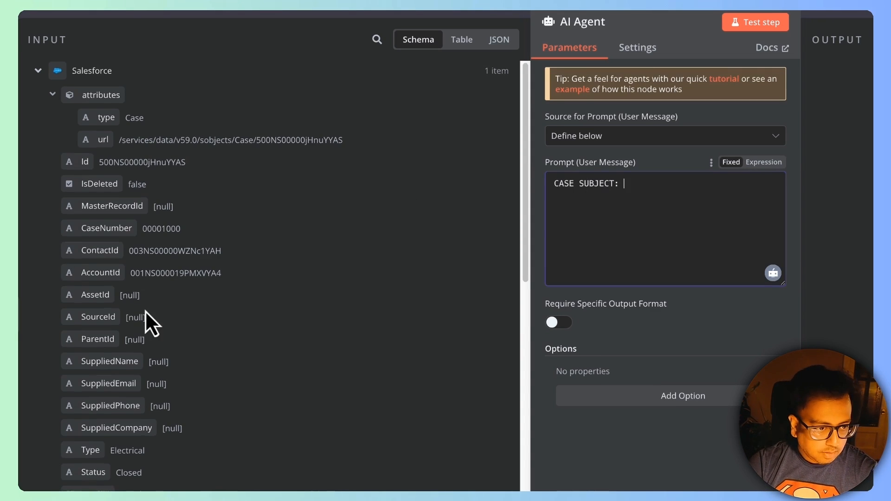
scroll(146, 311, "down", 2)
scroll(121, 453, "down", 1)
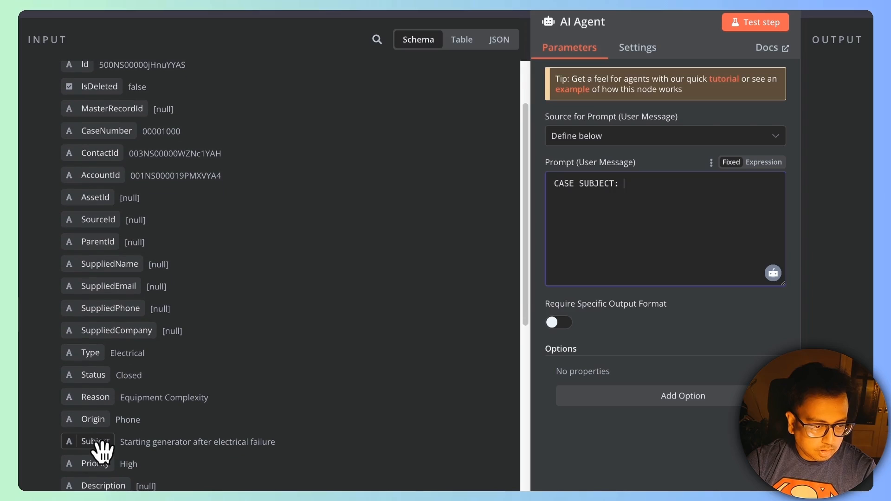
left_click_drag(104, 444, 632, 185)
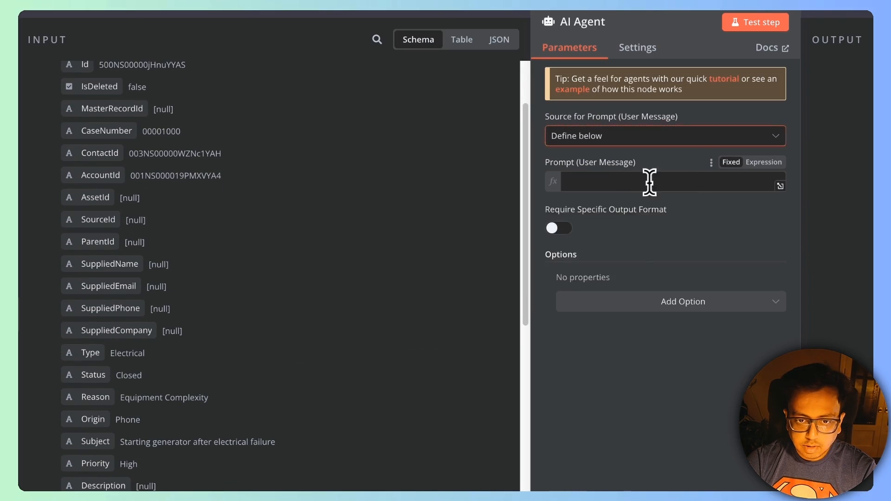
Step: Add a 'CASE DESCRIPTION:' line filled with the case's Description field
left_click(752, 187)
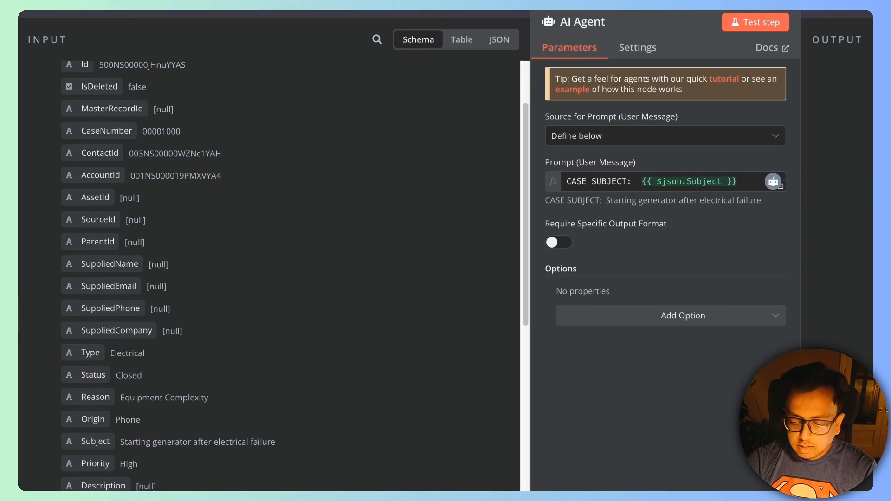
key("Return")
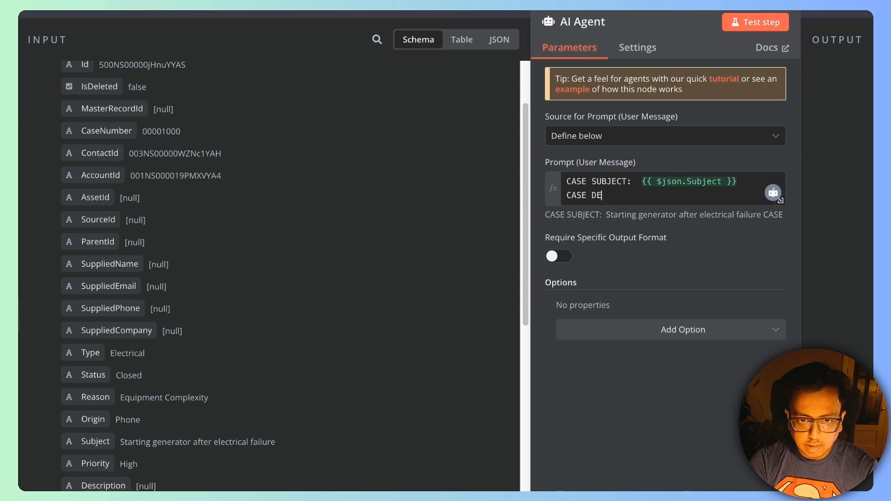
type("CASE DESCRIPTION:")
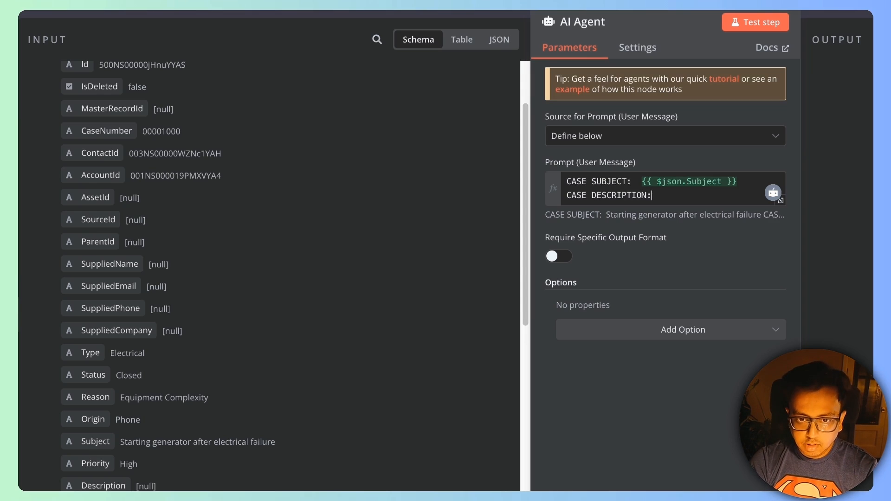
scroll(207, 470, "down", 5)
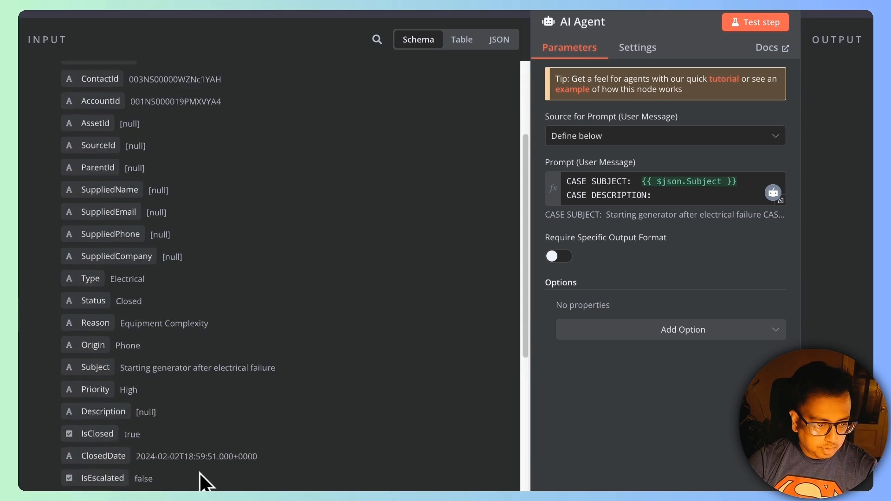
scroll(195, 470, "down", 1)
left_click_drag(93, 357, 670, 194)
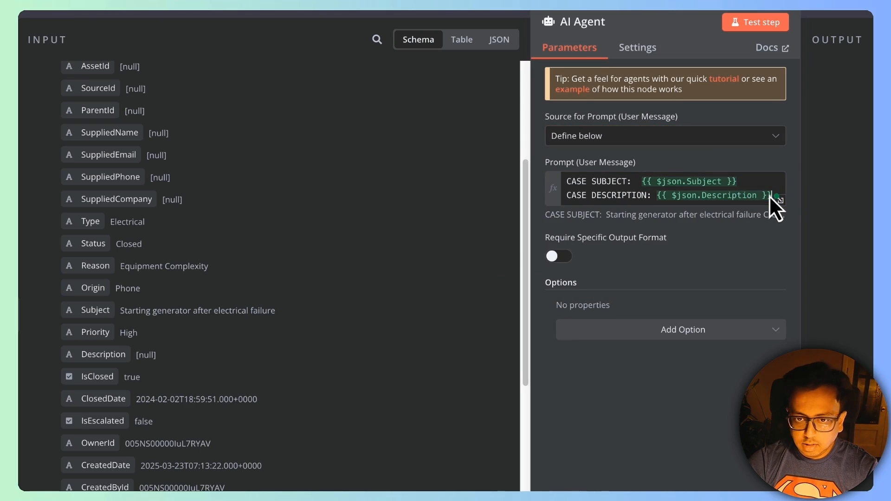
Step: Add a 'CASE PRIORITY:' line filled with the case's Priority field
key("Return")
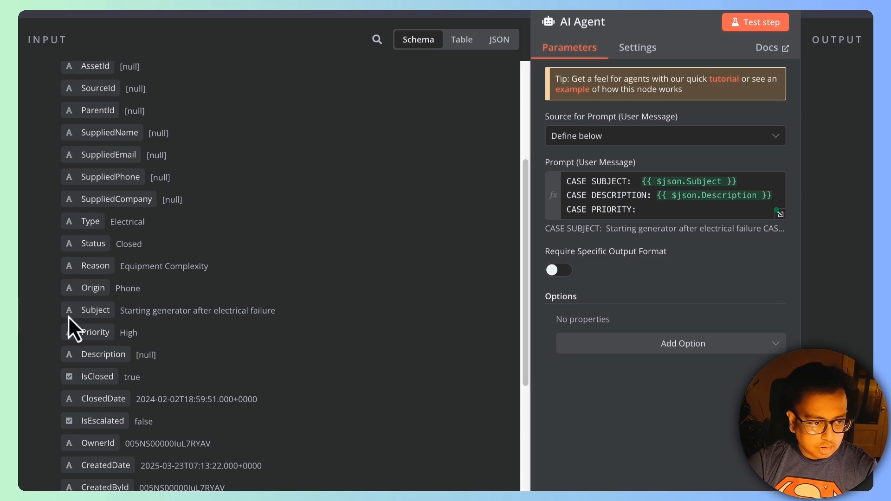
left_click_drag(97, 334, 669, 211)
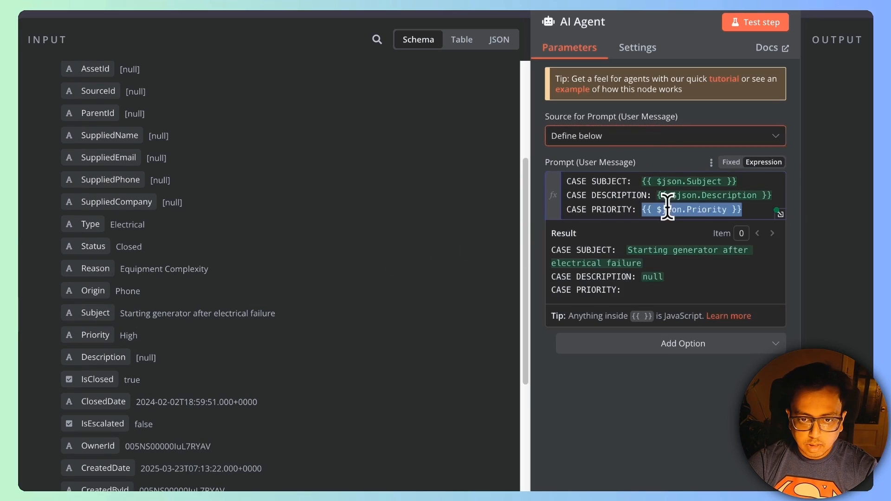
left_click(796, 173)
Step: Add an enlarged System Message option and begin replacing its default text with 'Your task is...'
left_click(691, 345)
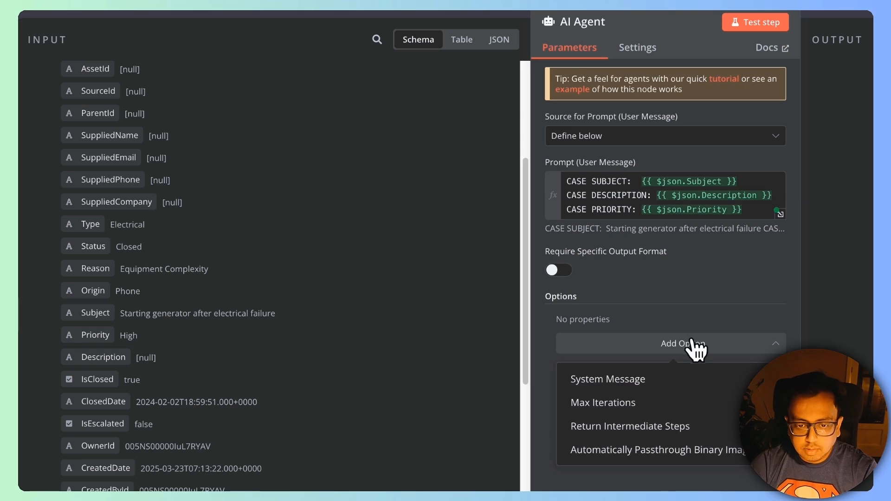
left_click(643, 380)
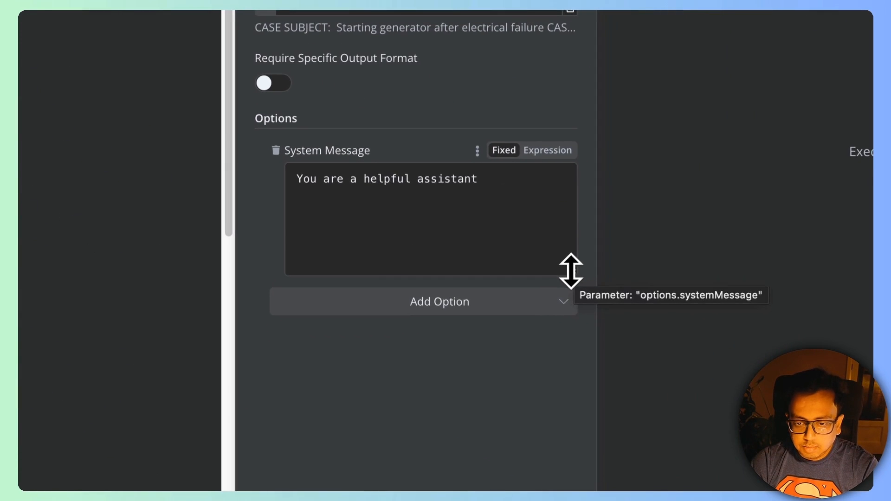
left_click_drag(571, 272, 730, 404)
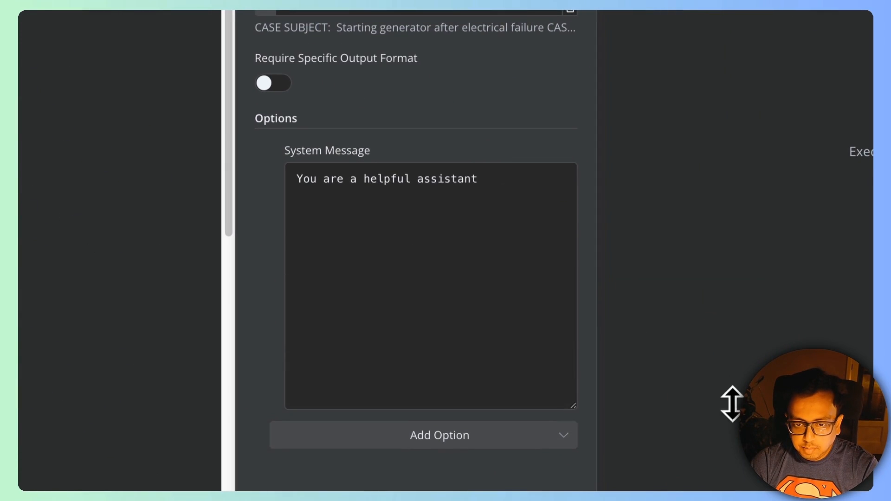
left_click(376, 193)
left_click_drag(488, 173, 270, 172)
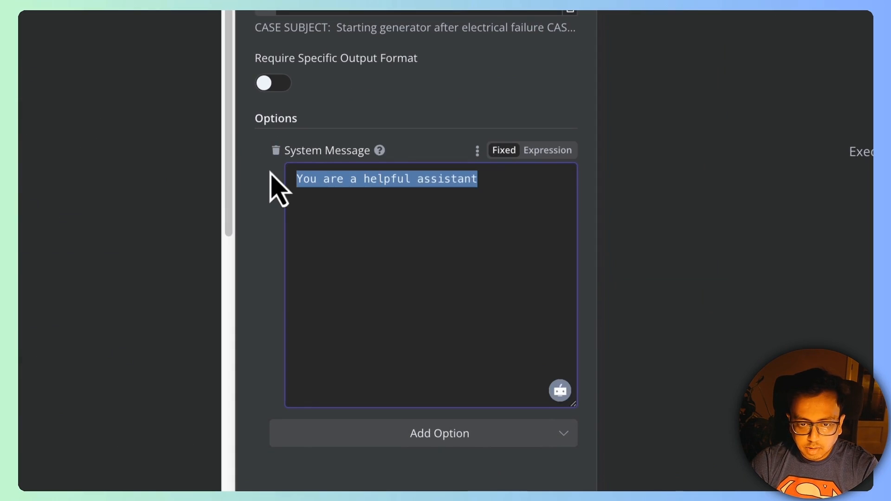
type("Your task ")
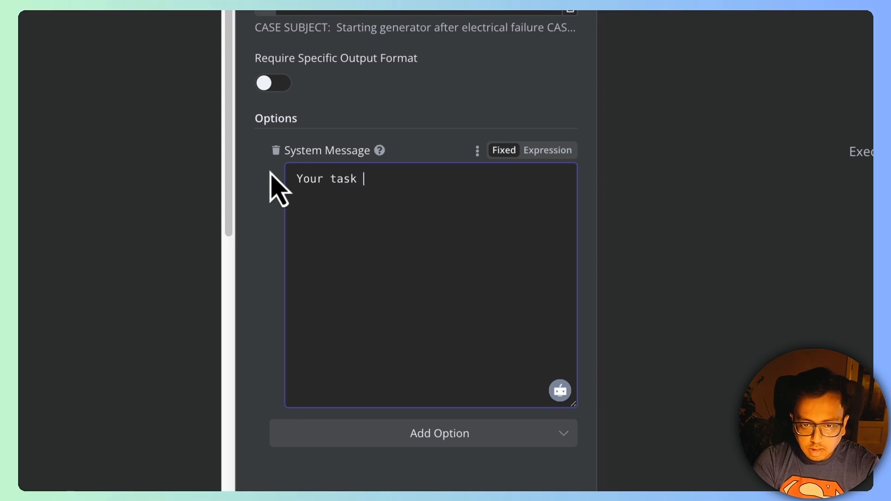
type("is to find o")
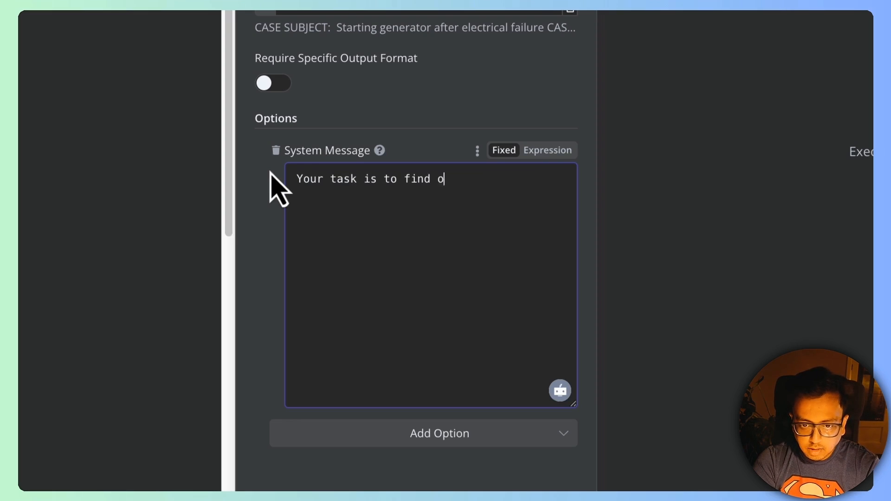
type("ut whether th")
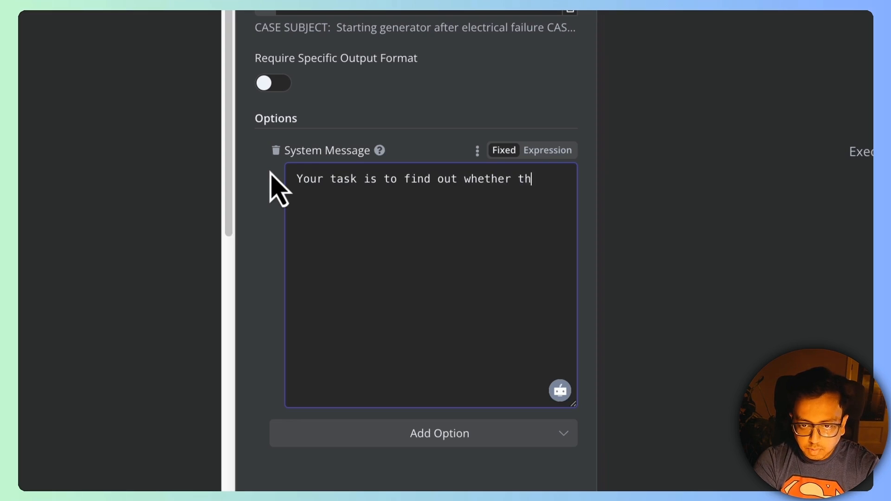
type("e custm")
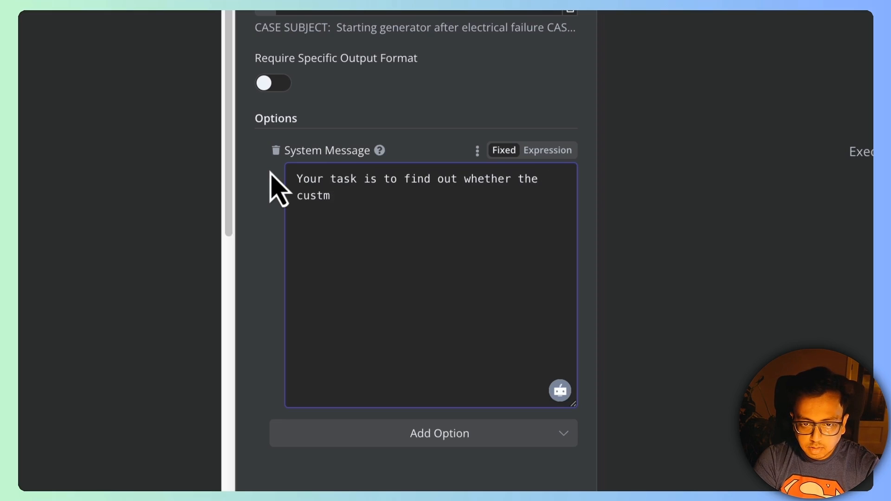
key("BackSpace")
type("omer")
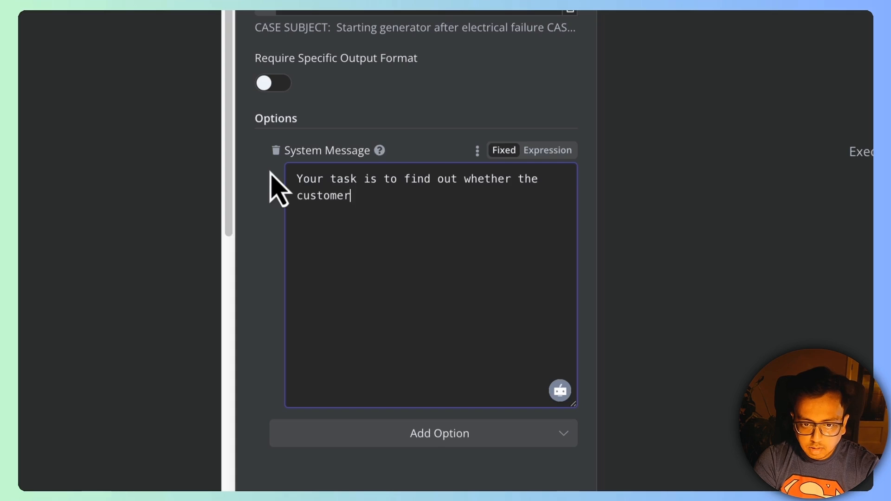
type("omer is h")
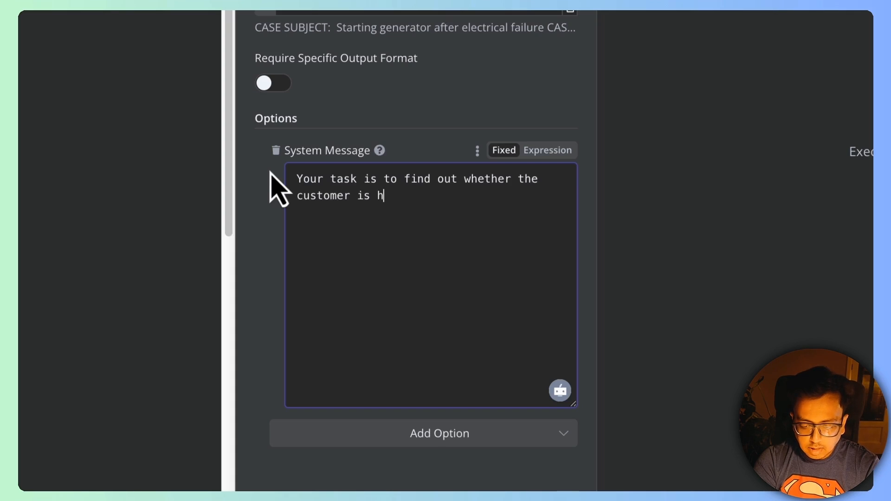
type("appy or not ")
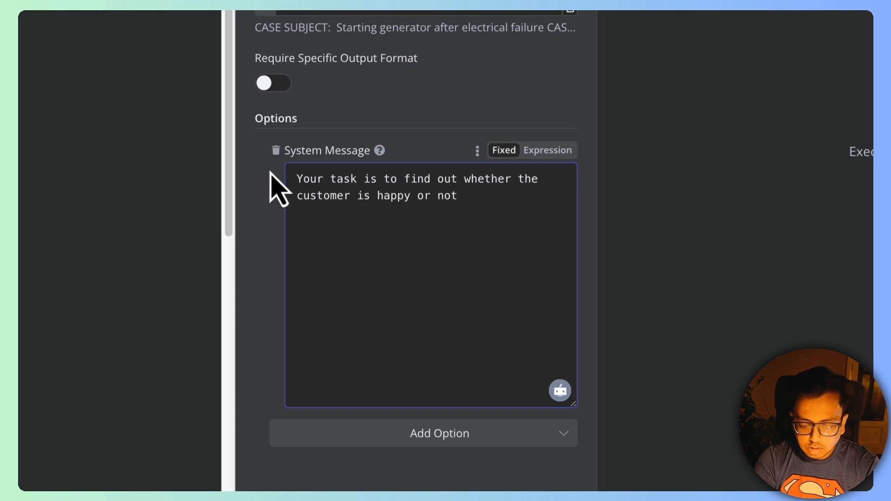
type("ba")
Step: Continue the system message: judge from the case attributes and return "HAPPY" if the customer is happy
key("BackSpace")
type("from the")
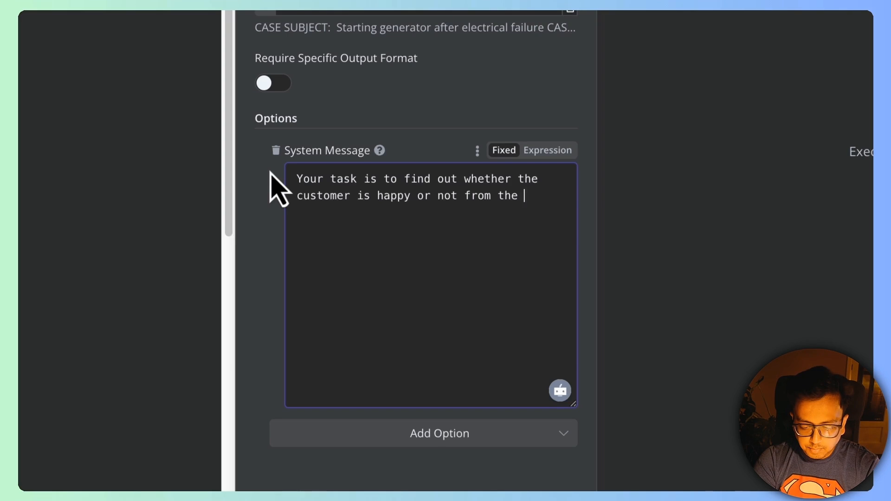
type(" above case attributes?")
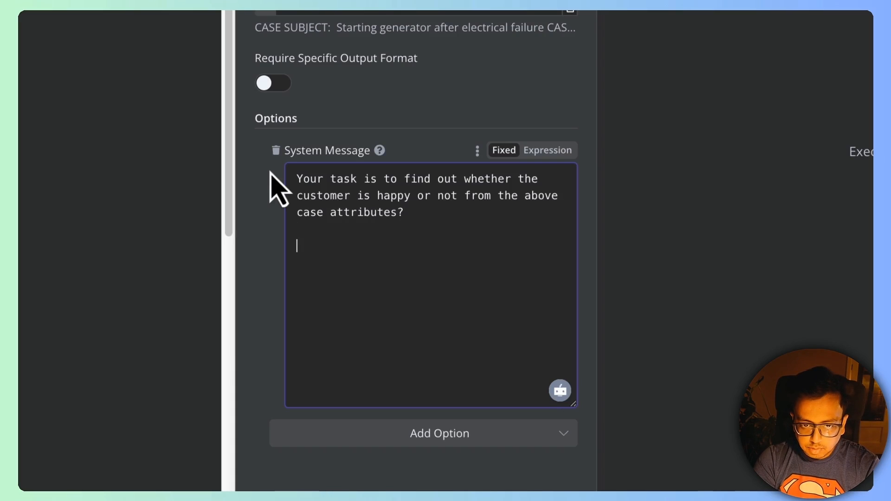
type("f the cust")
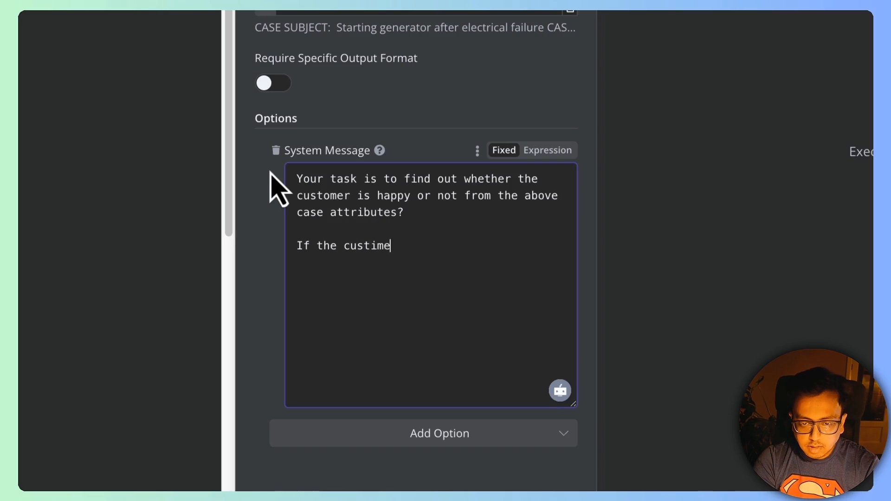
type("i")
key("BackSpace")
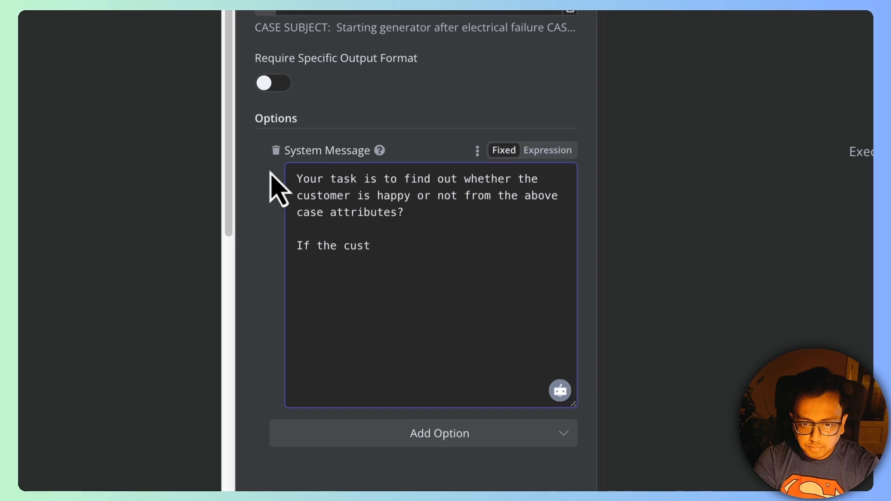
type("omer is hap")
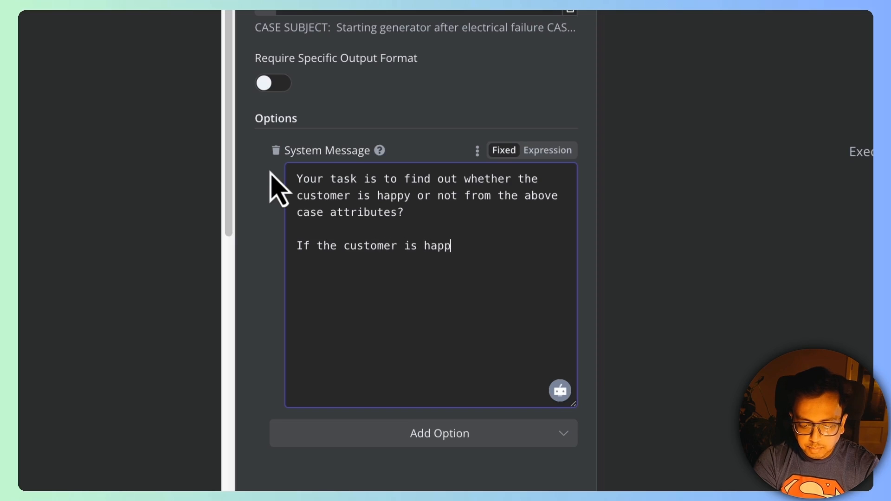
type("py, then return")
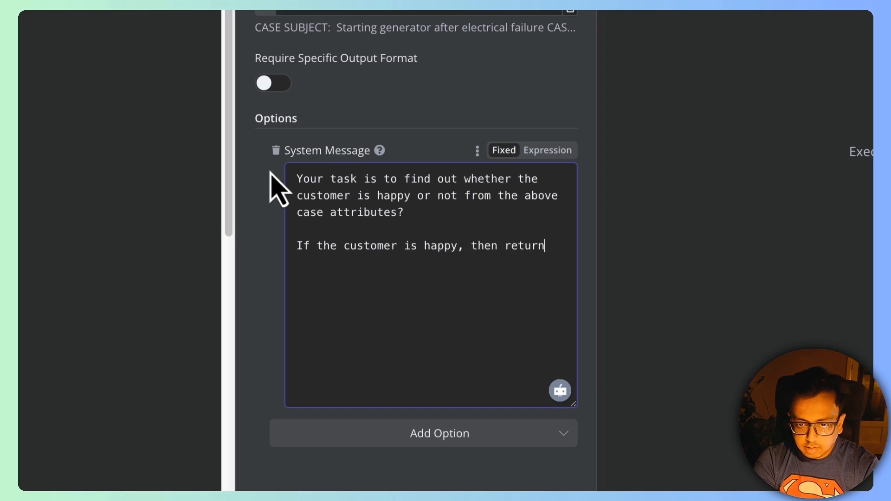
type(" \"HAPPY")
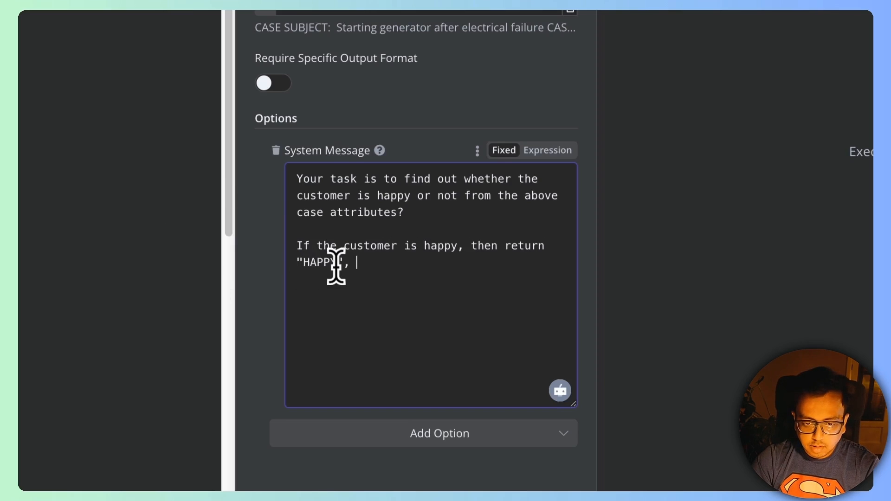
Step: Duplicate the HAPPY sentence into 'If the customer is not happy, then return "UNHAPPY"'
left_click_drag(343, 262, 290, 246)
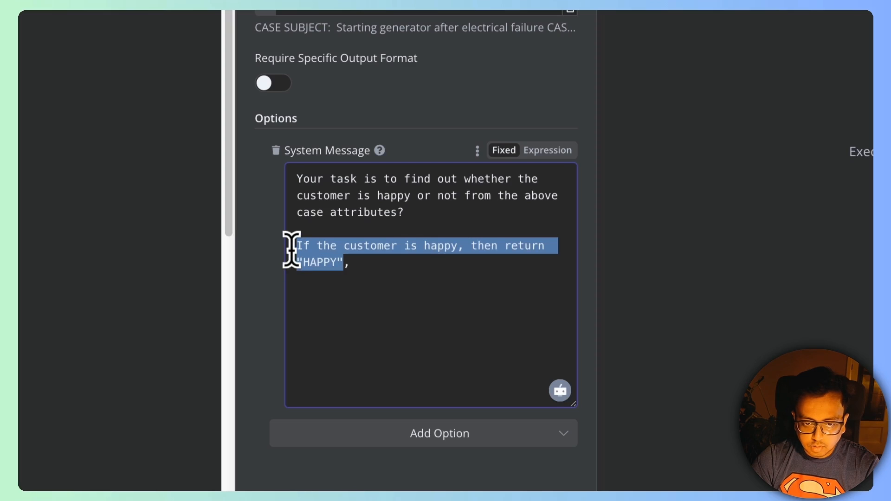
key("ctrl+c")
left_click(399, 262)
key("ctrl+v")
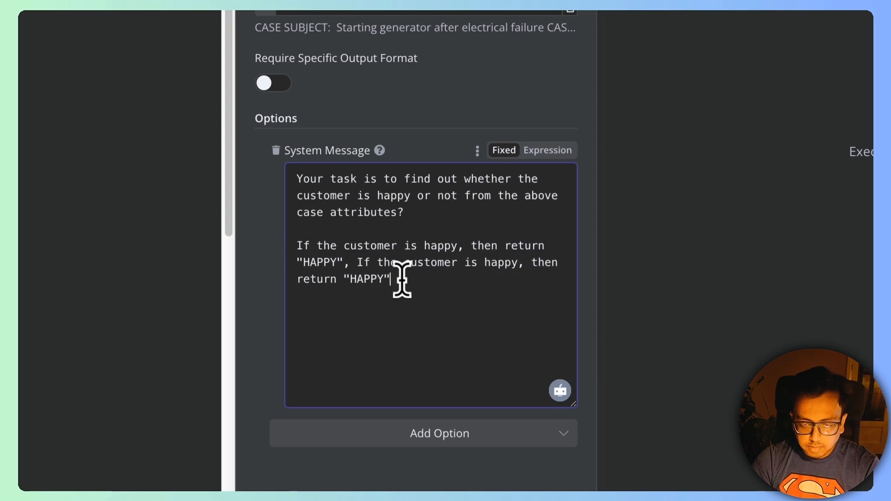
left_click(483, 263)
type("not")
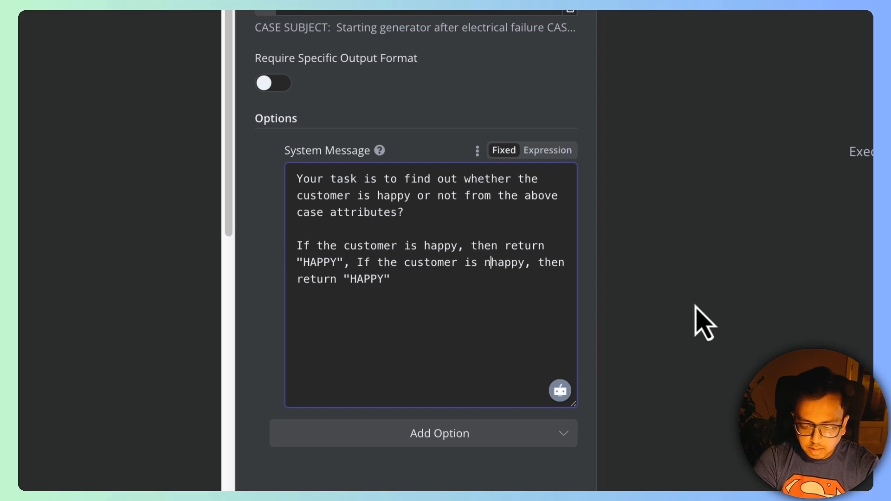
left_click(384, 279)
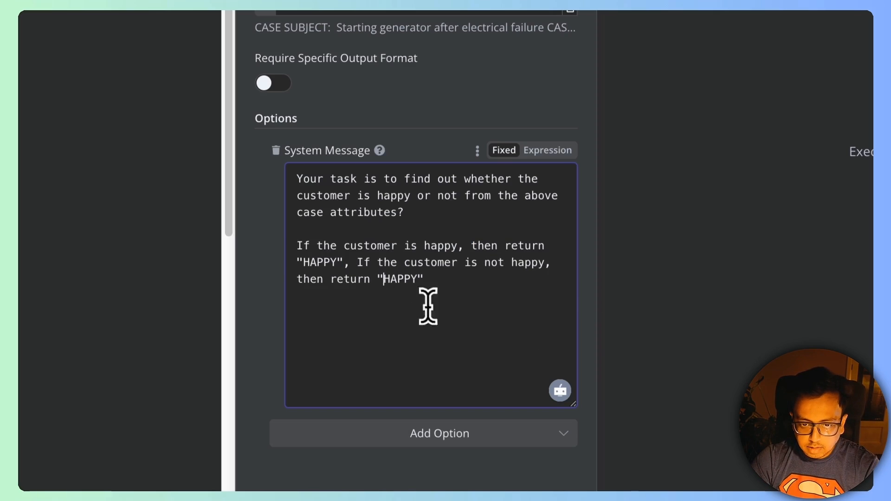
type("UN")
Step: Start the clause for when the passed information cannot determine the customer's mood
left_click(470, 278)
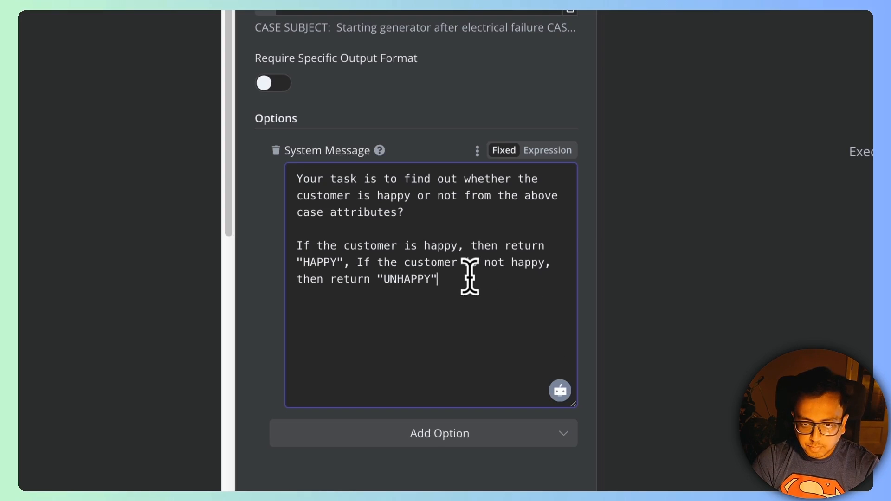
type("and if the ")
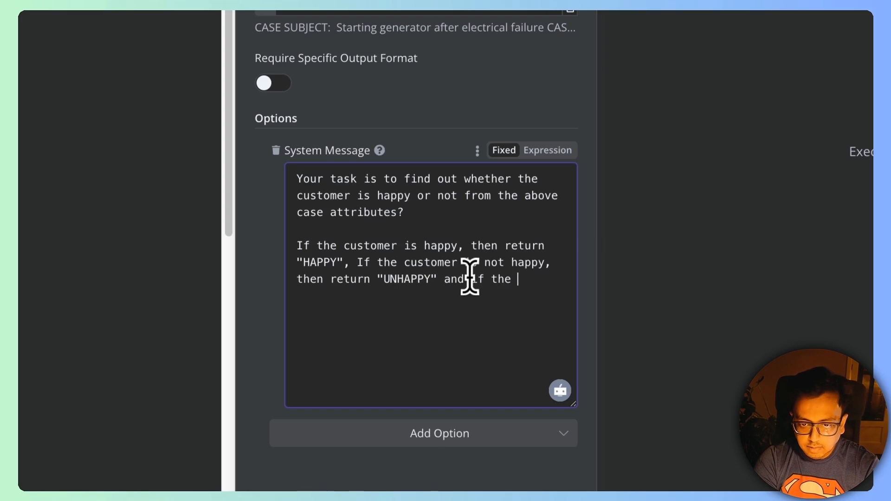
type("passed information is not sufficient to de")
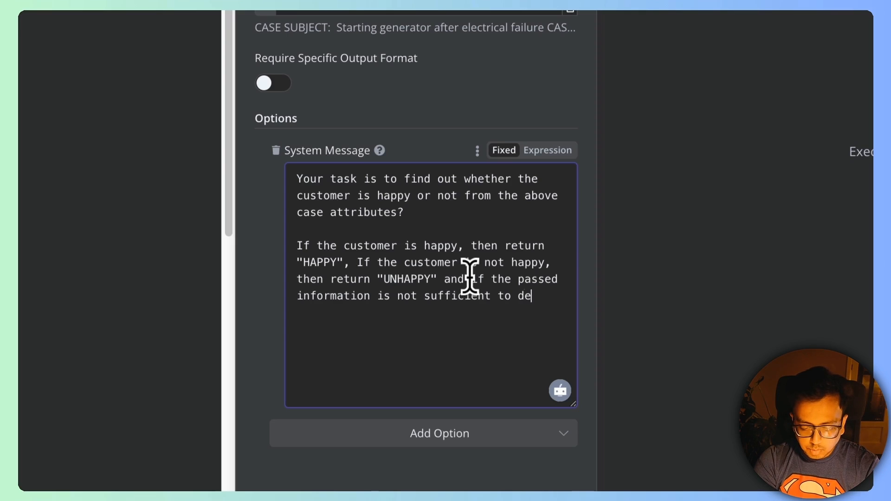
type("termine whe")
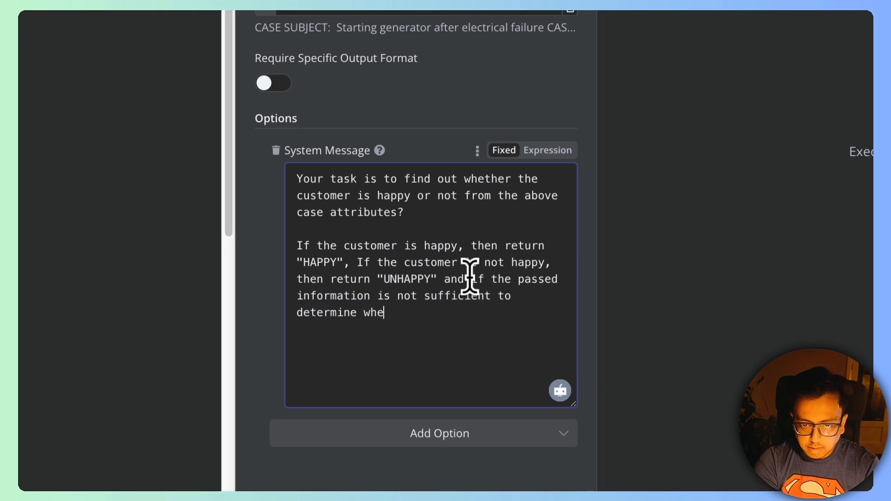
type("ther the c")
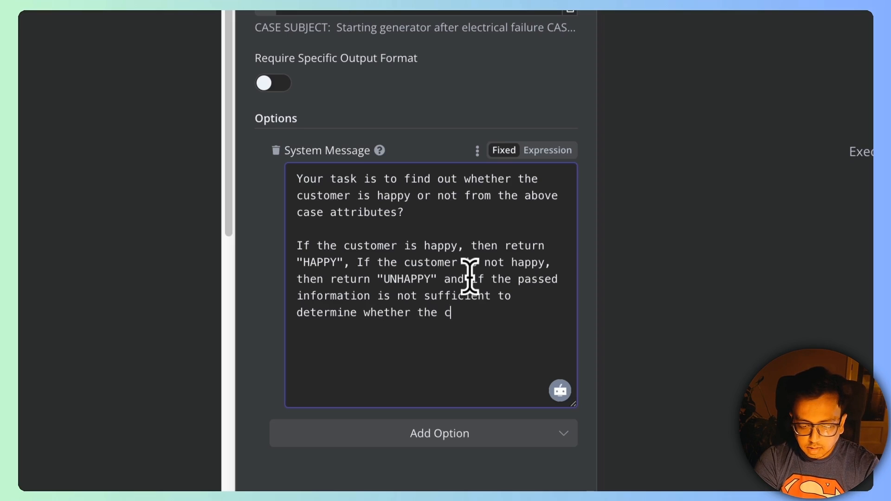
type("ustomer is happ")
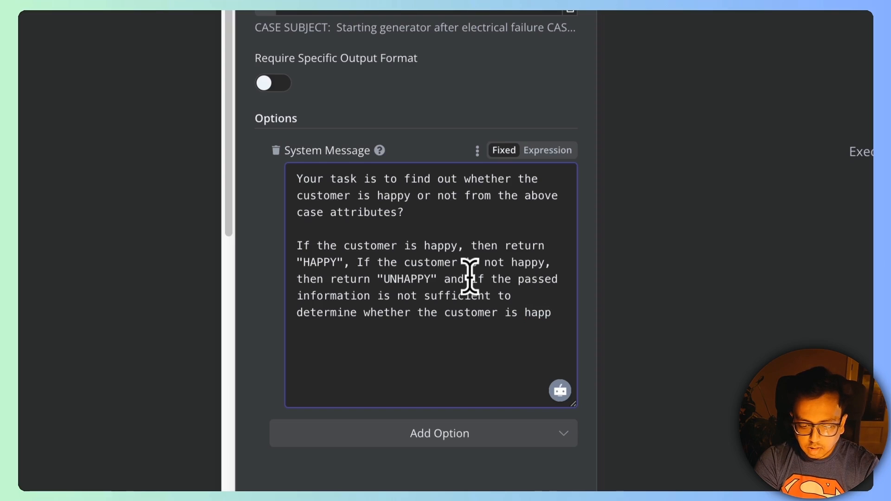
type("y or not, then ")
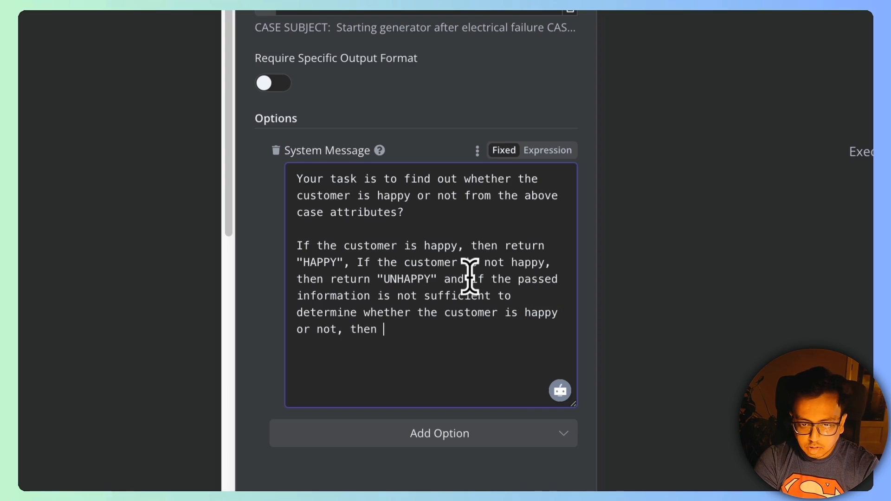
type("reyet")
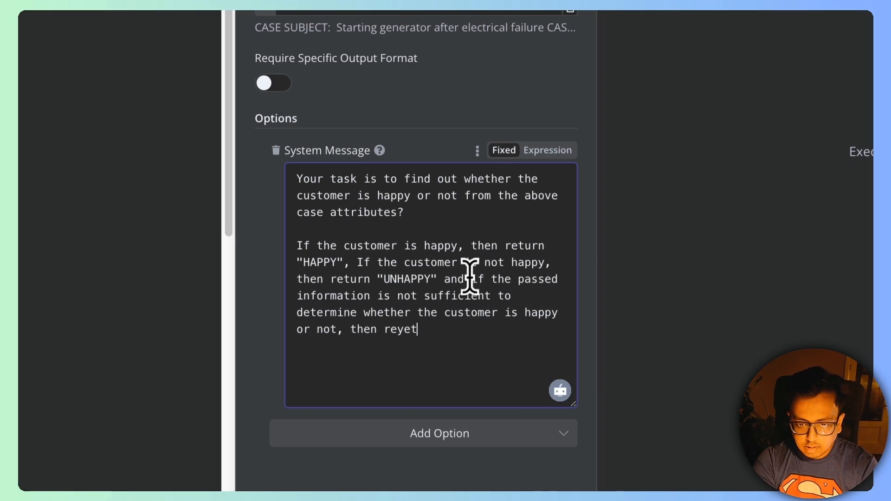
key("BackSpace")
key("BackSpace")
key("BackSpace")
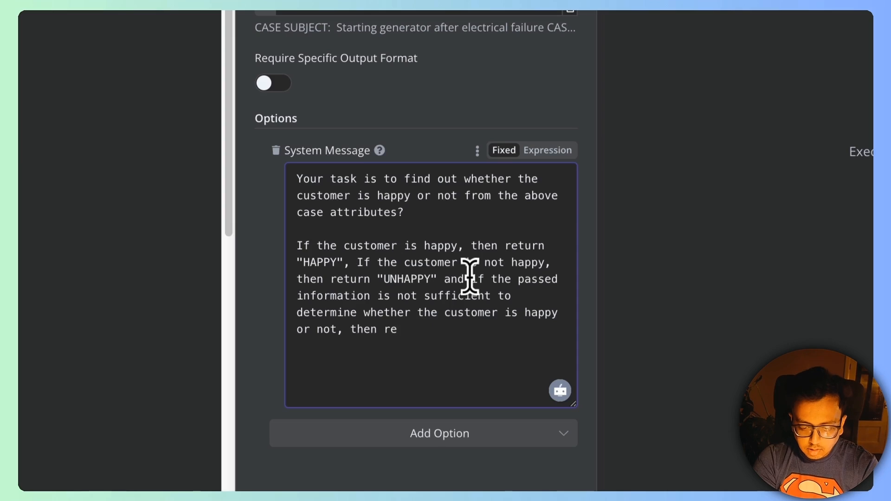
Step: Finish with "NOT SURE" and begin a line requiring one of HAPPY, UNHAPPY, NOT SURE
type("NOT SURE\".")
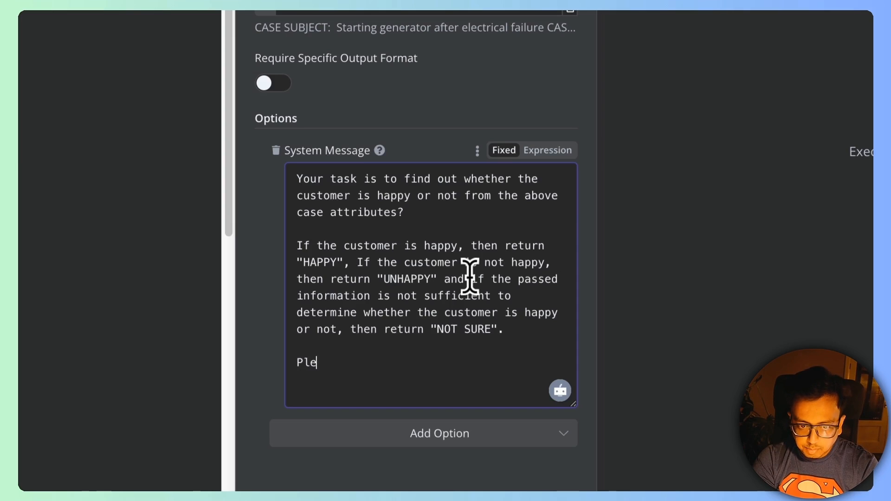
type("Please make sure t")
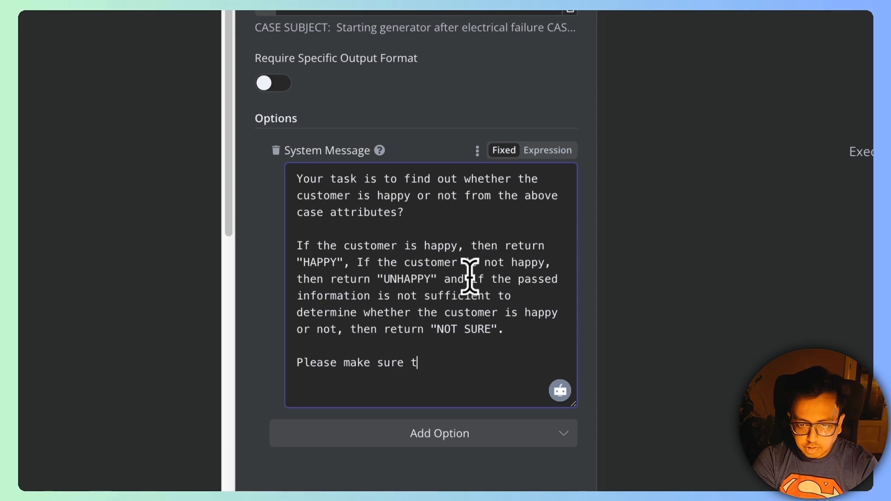
type("o return anyt")
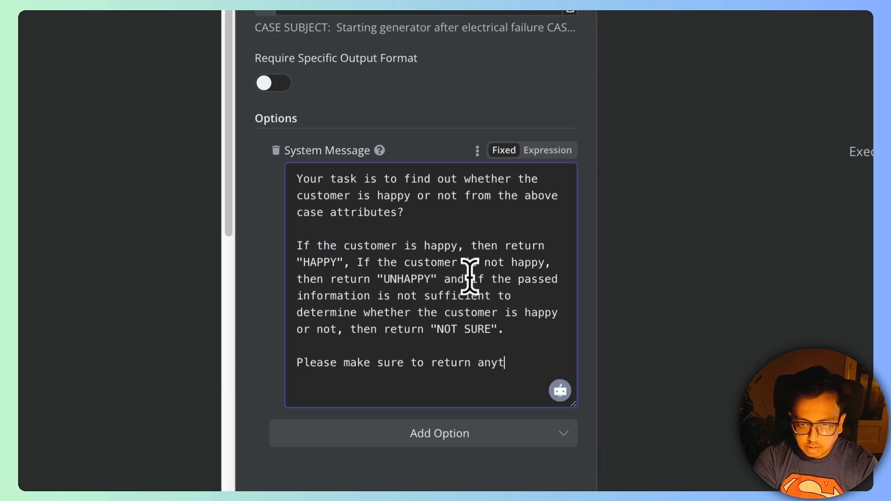
key("BackSpace")
key("BackSpace")
key("BackSpace")
key("BackSpace")
type("one of")
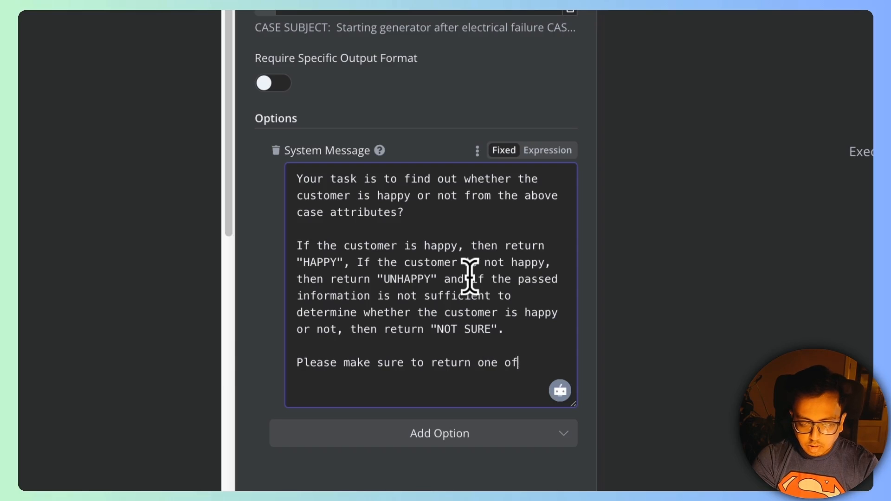
type(" these t")
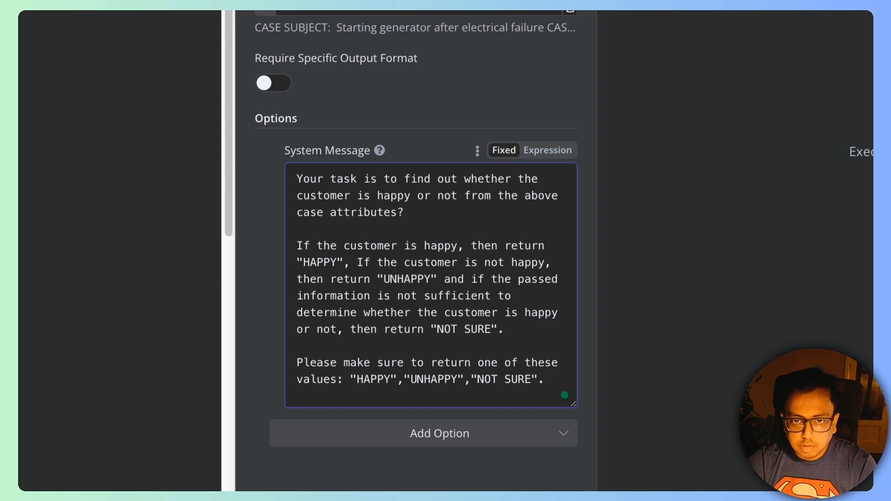
Step: Attach an OpenAI Chat Model (gpt-4o-mini) to the AI Agent using the OpenAi account credential
left_click(505, 98)
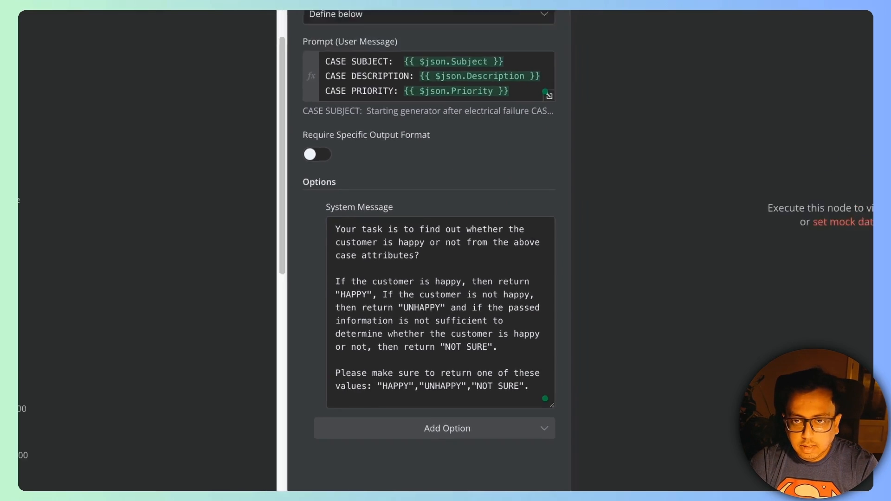
left_click(587, 63)
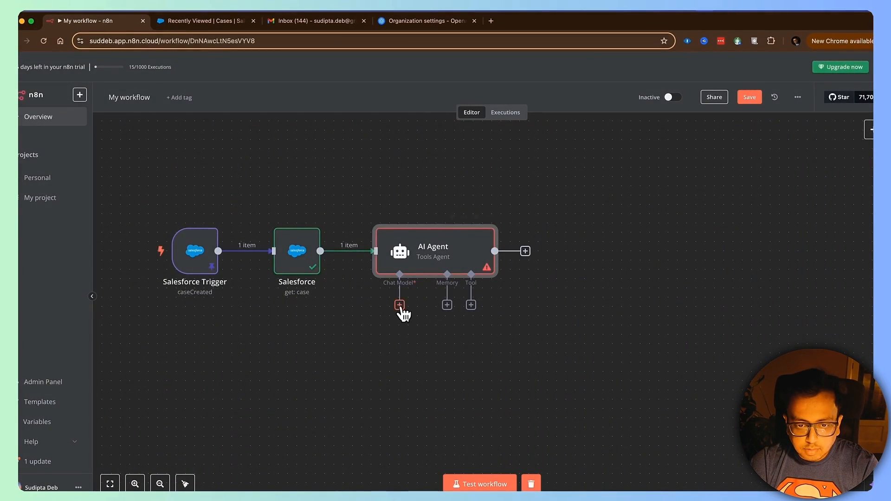
left_click(400, 306)
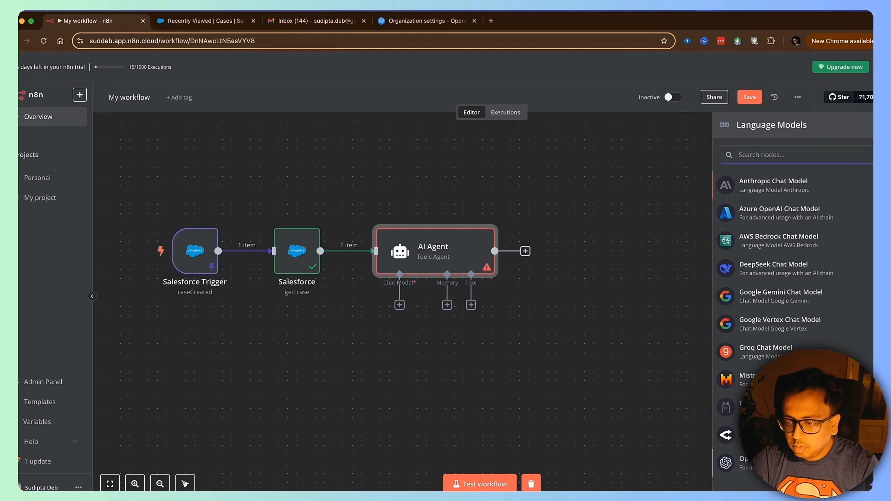
left_click(757, 463)
left_click(409, 126)
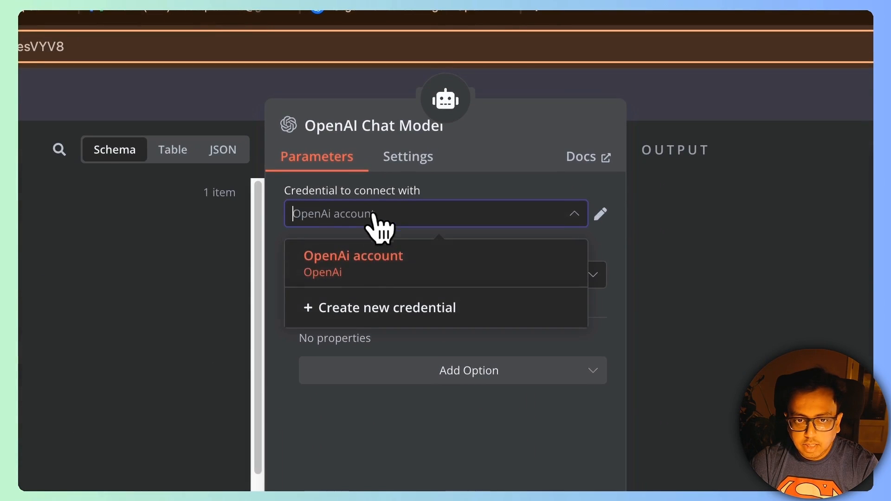
left_click(400, 261)
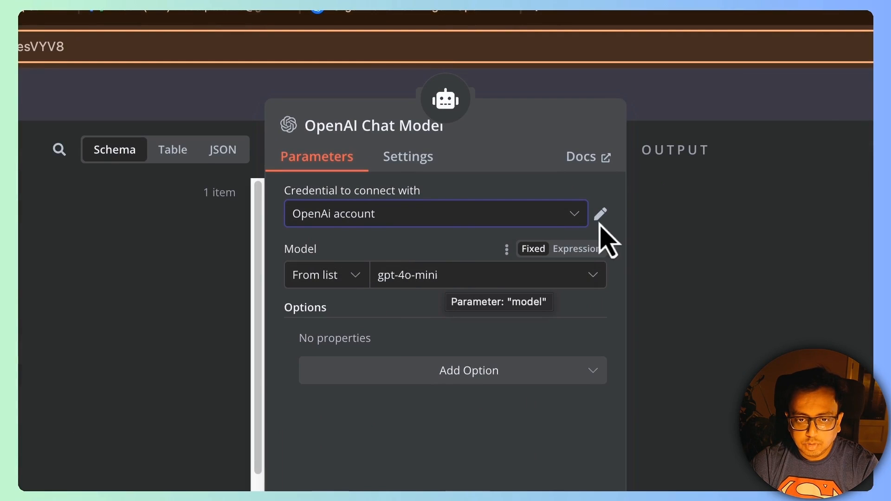
Step: Test-run the AI Agent, which returns NOT SURE for the case
left_click(820, 116)
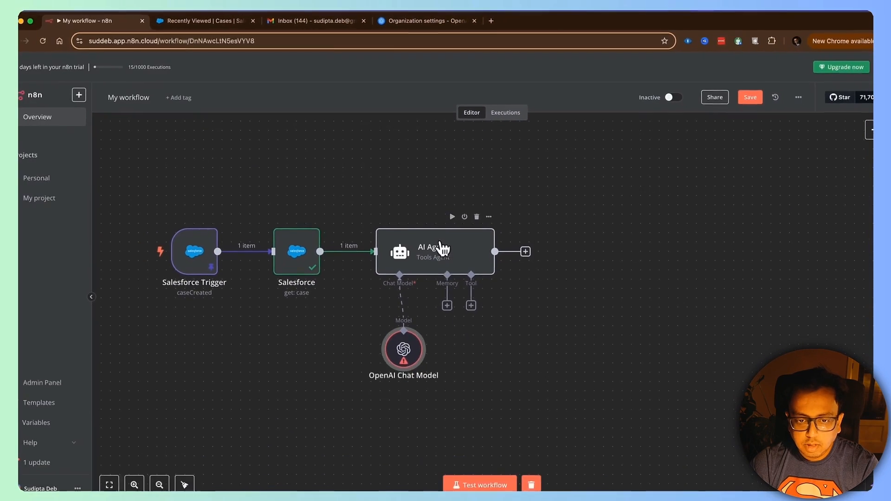
double_click(440, 249)
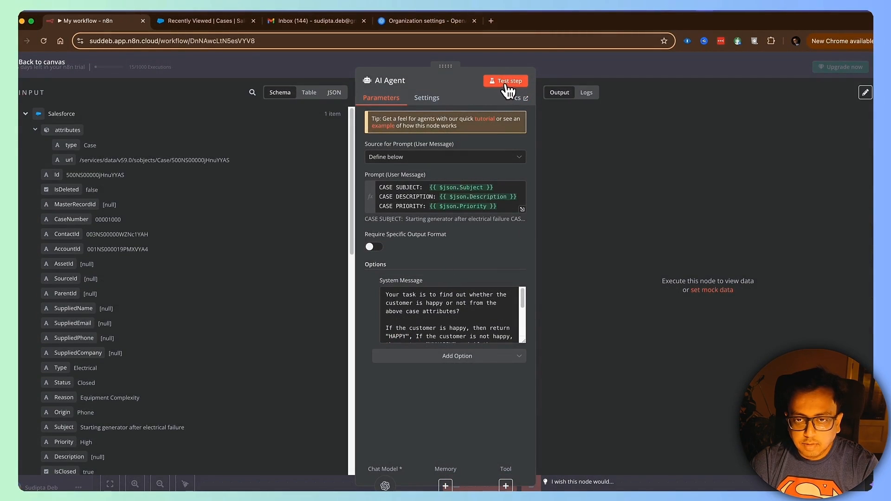
left_click(510, 83)
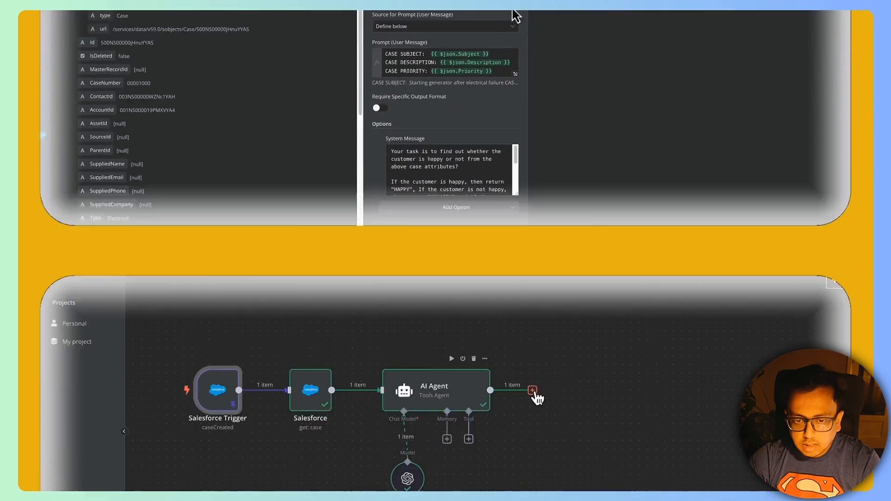
Step: Add a Switch node whose first rule matches {{ $json.output }} equal to HAPPY, output named HAPPY
left_click(542, 251)
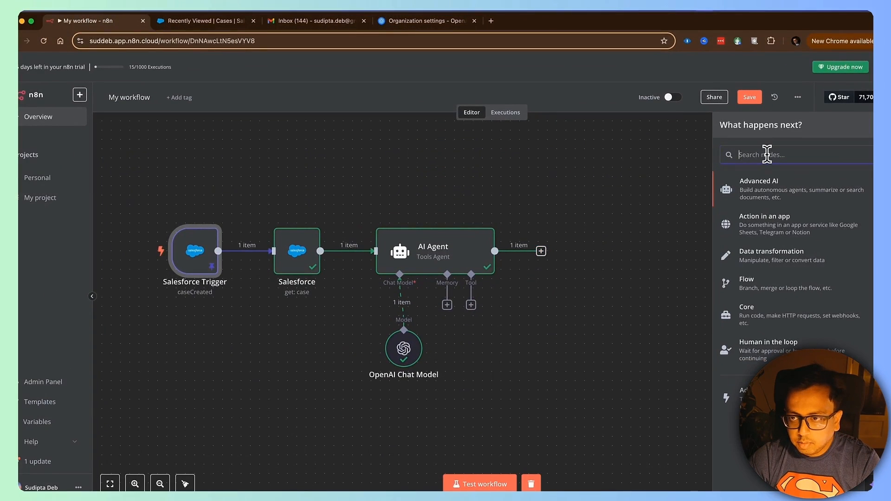
type("switch")
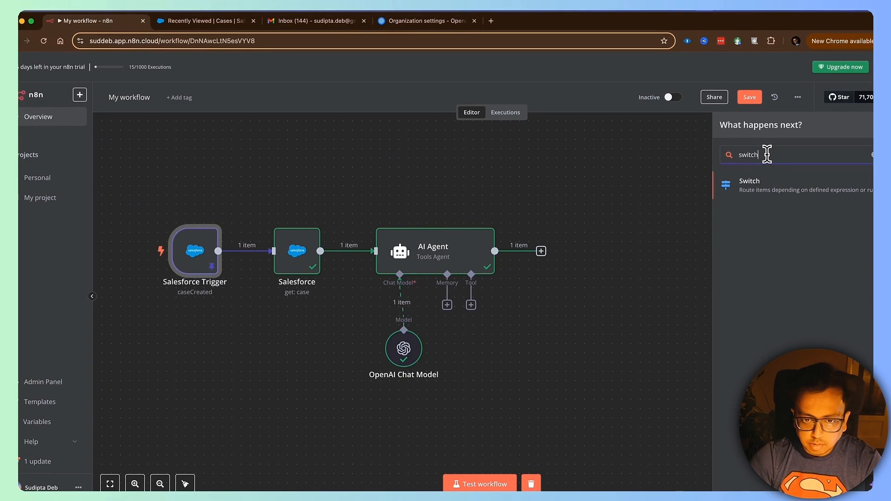
left_click(769, 189)
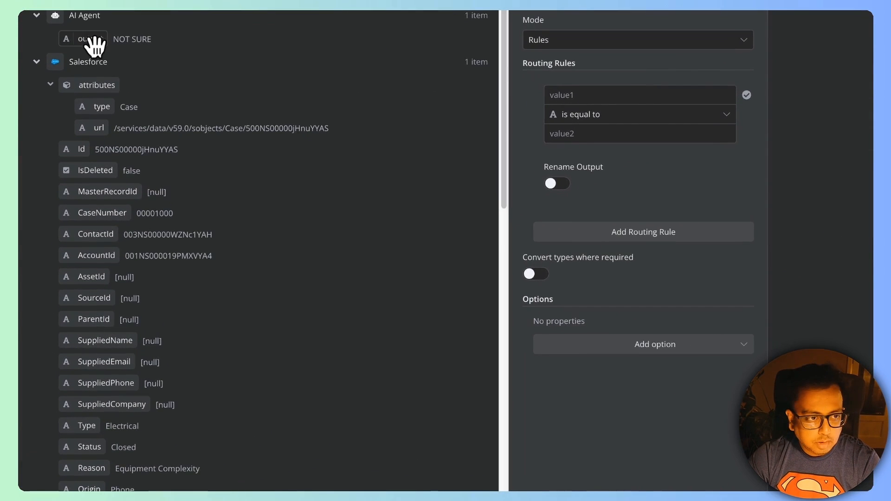
left_click_drag(95, 45, 565, 96)
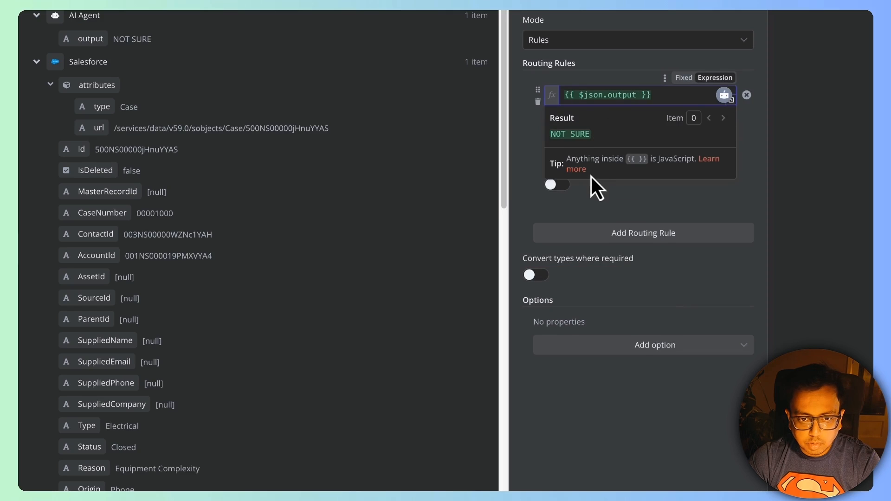
left_click(590, 134)
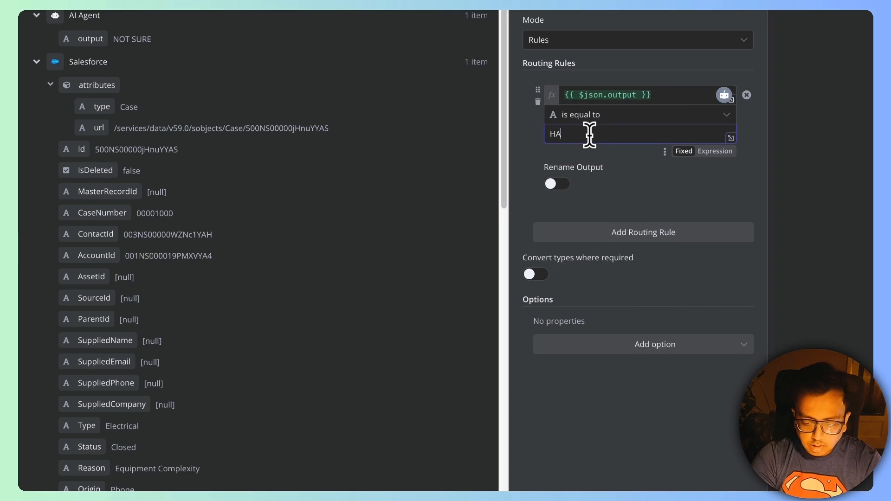
type("HAPPY")
left_click_drag(593, 134, 494, 132)
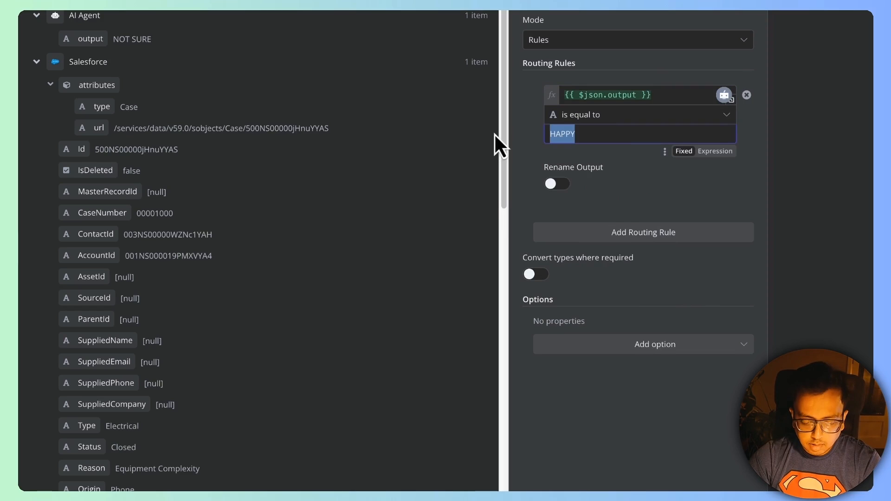
left_click(554, 182)
left_click(590, 228)
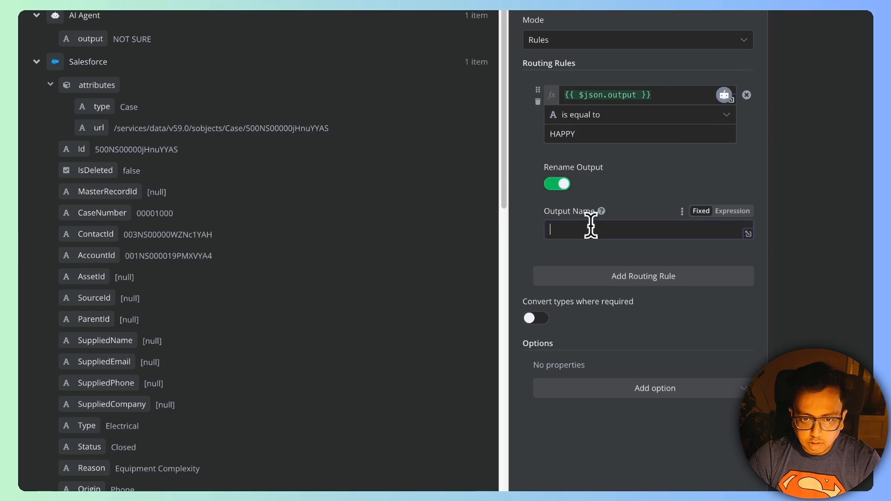
Step: Add a second rule matching output equal to UNHAPPY, with the output renamed UNHAPPY
left_click(625, 279)
left_click(641, 95)
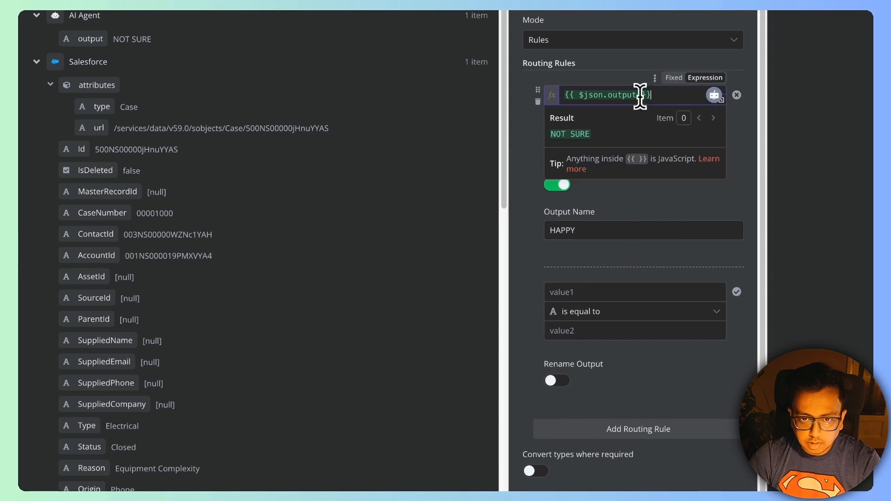
left_click_drag(641, 95, 546, 104)
key("ctrl+c")
left_click(603, 292)
key("ctrl+v")
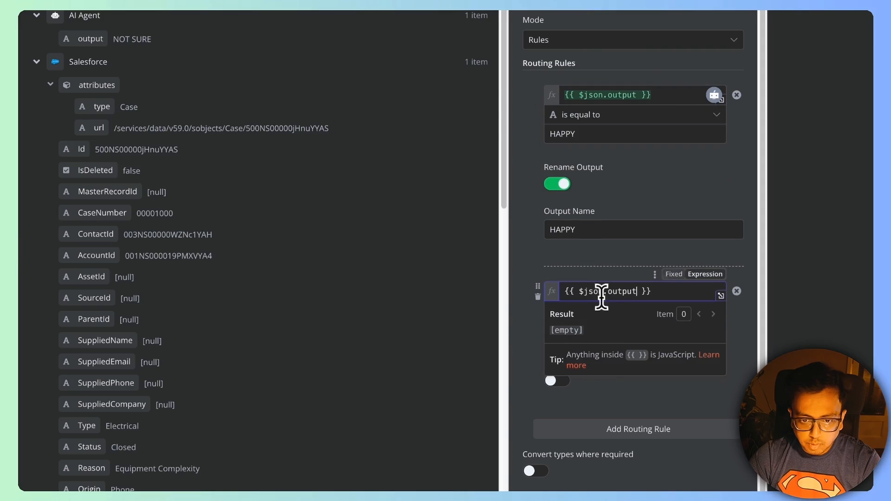
left_click(591, 350)
left_click(602, 327)
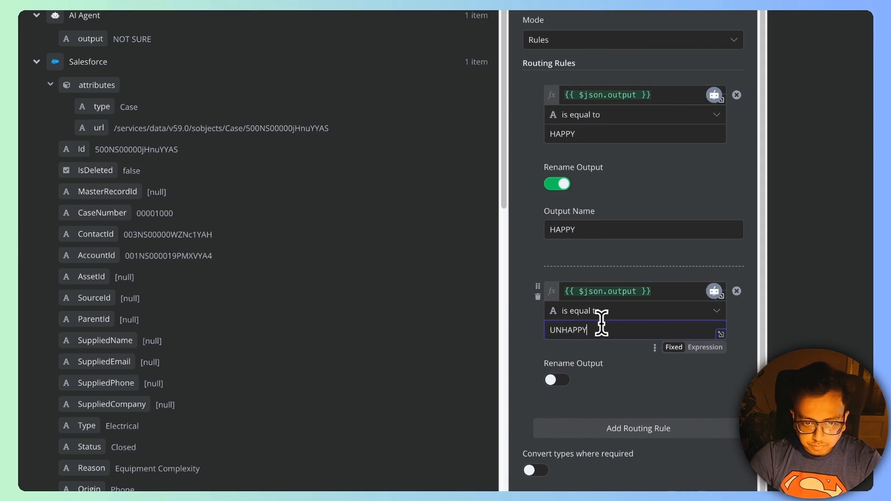
key("ctrl+a")
key("ctrl+c")
left_click(559, 380)
left_click(596, 425)
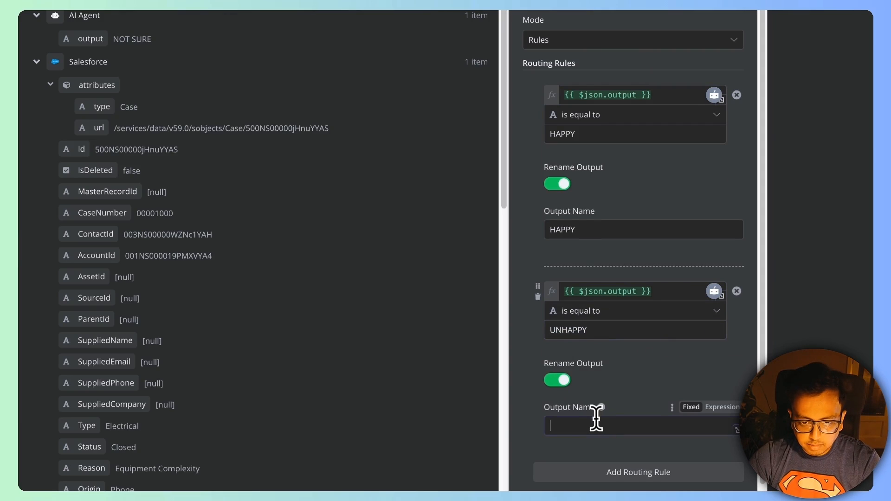
key("ctrl+v")
Step: Add a third rule matching output equal to NOT SURE, with the output renamed NOT SURE
left_click_drag(647, 291, 540, 293)
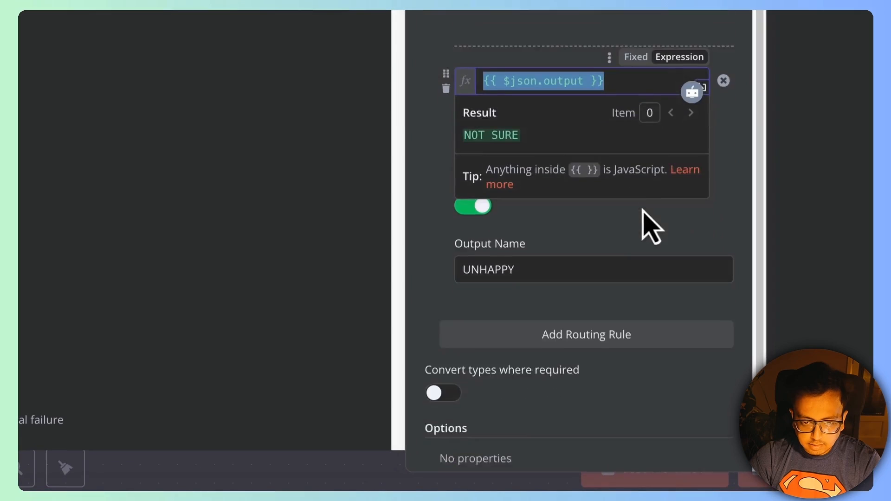
scroll(652, 228, "down", 2)
left_click(589, 272)
left_click(517, 292)
type("{{ $json.output }}")
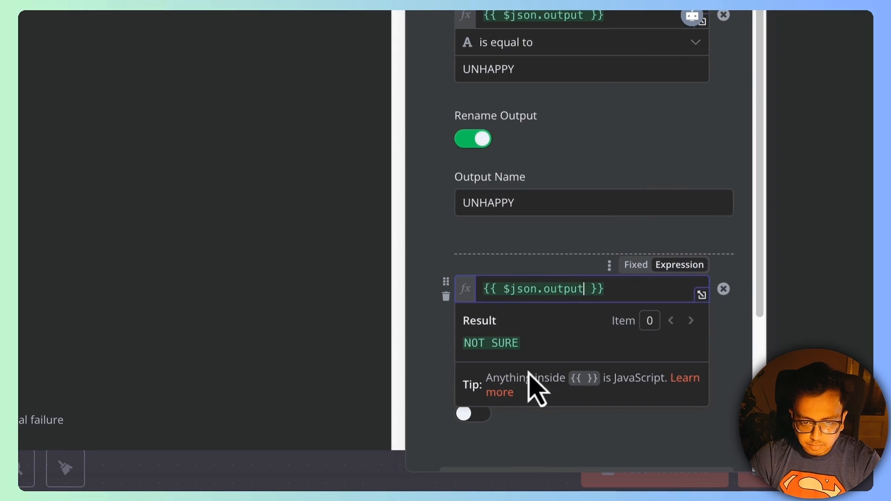
left_click(434, 358)
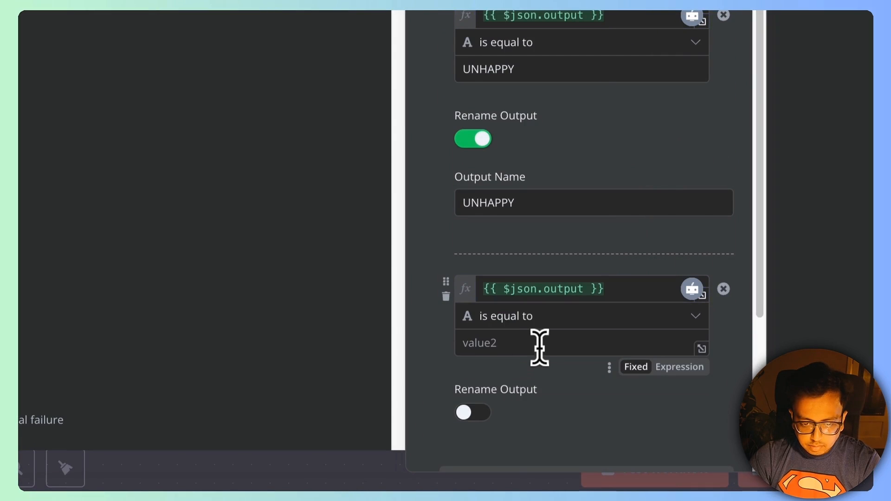
left_click(540, 346)
type("NOT SU")
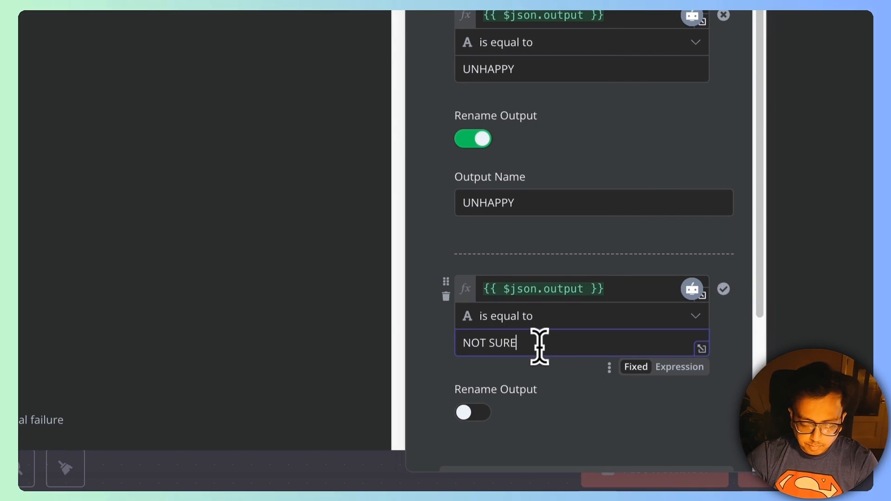
type("RE")
left_click_drag(557, 350, 400, 335)
key("super+c")
scroll(497, 340, "down", 2)
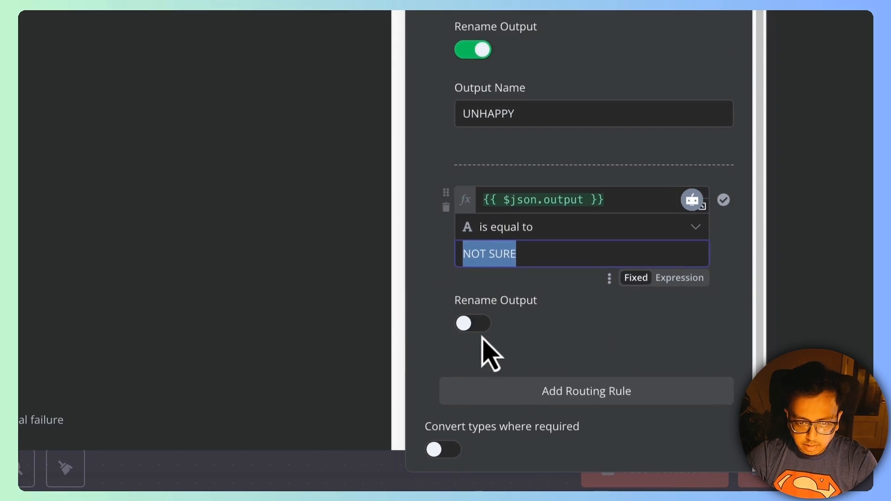
left_click(476, 325)
left_click(515, 388)
key("super+v")
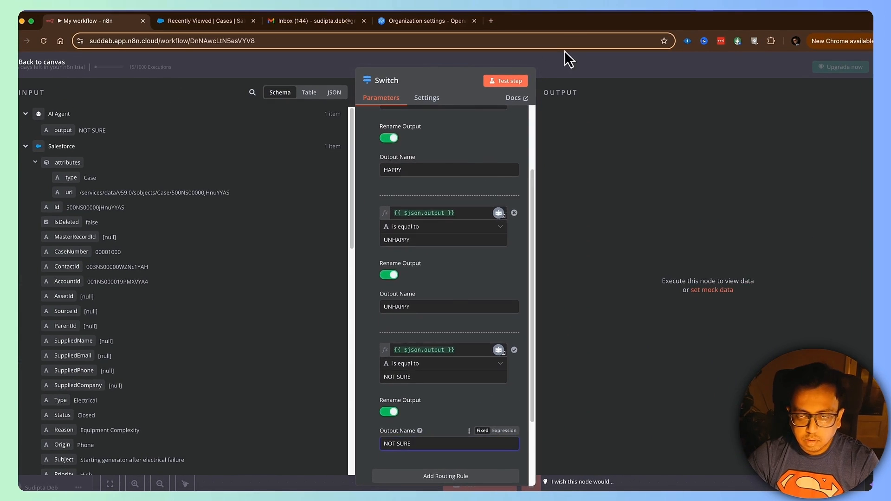
Step: Test the Switch node and confirm the single case item lands in the NOT SURE output
left_click(507, 81)
left_click(611, 117)
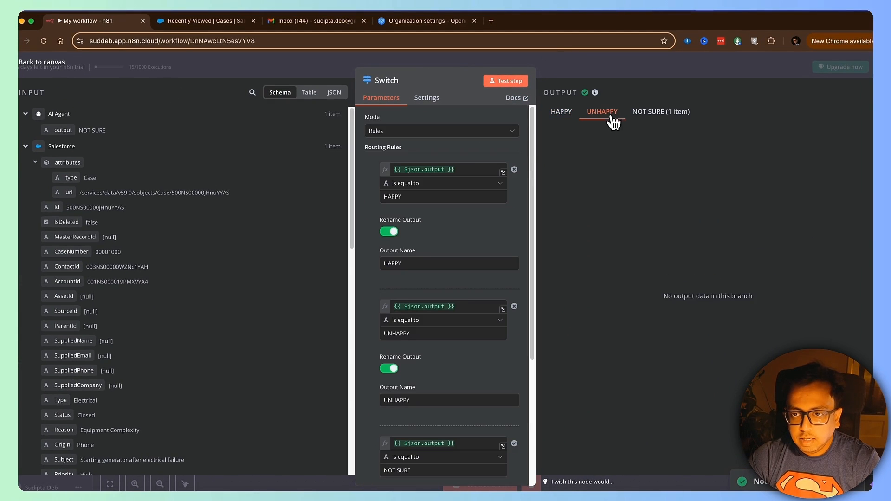
left_click(661, 116)
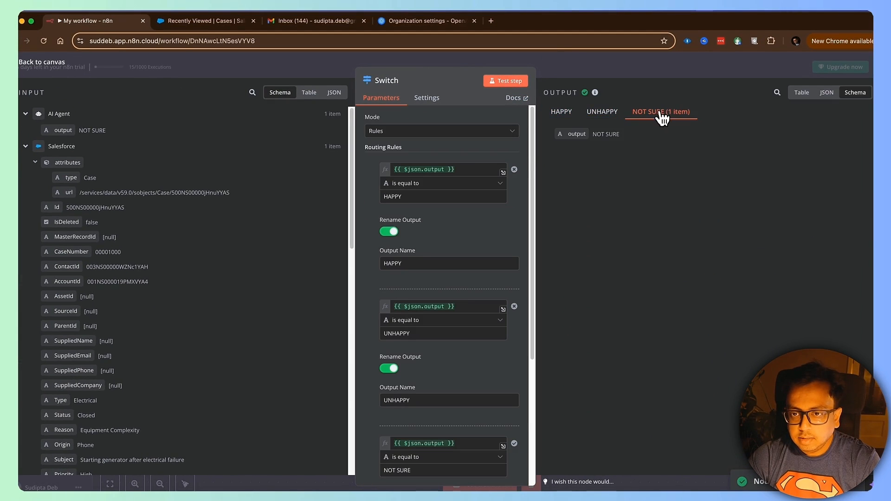
left_click(605, 67)
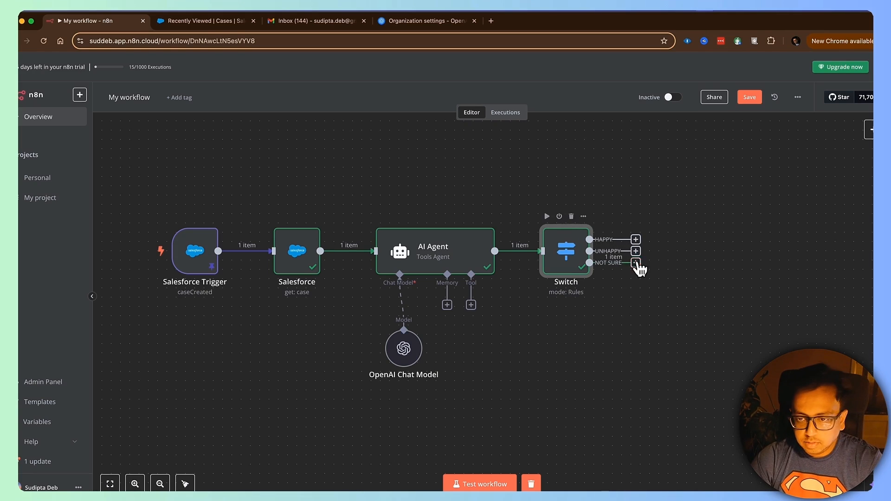
Step: Attach a Gmail 'Send a message' node to the NOT SURE output using the saved Gmail account credential
left_click(636, 263)
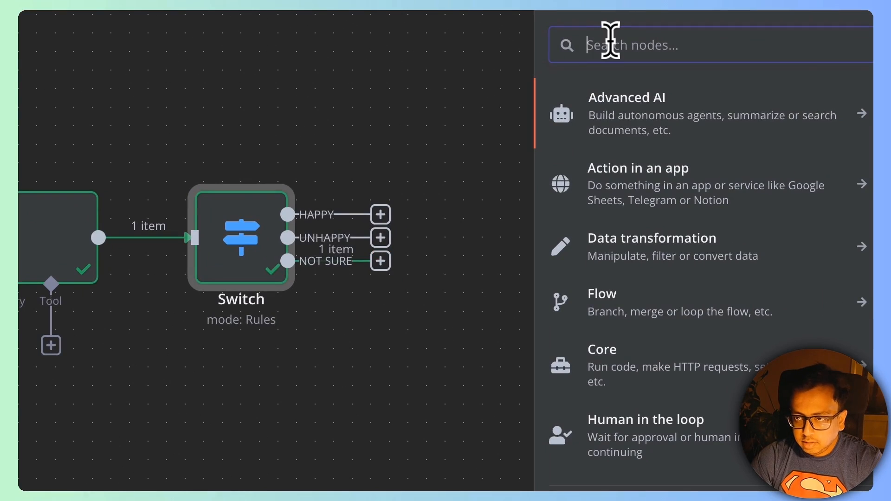
type("gmail")
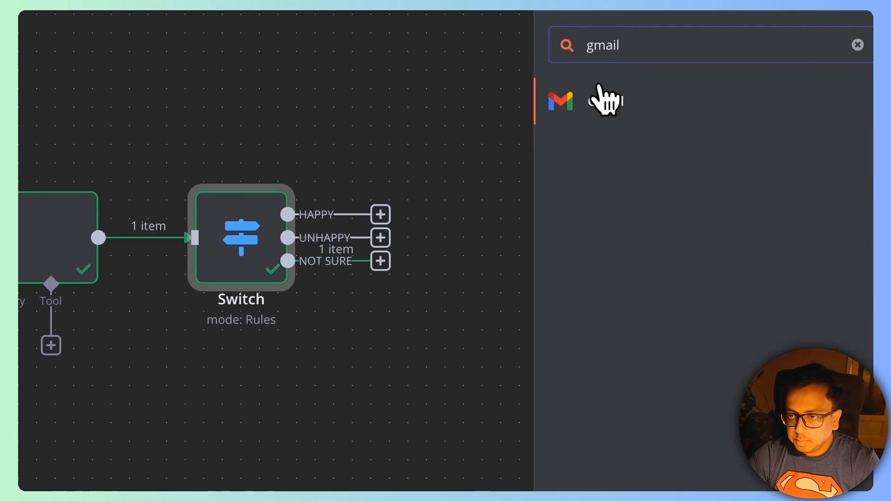
left_click(603, 99)
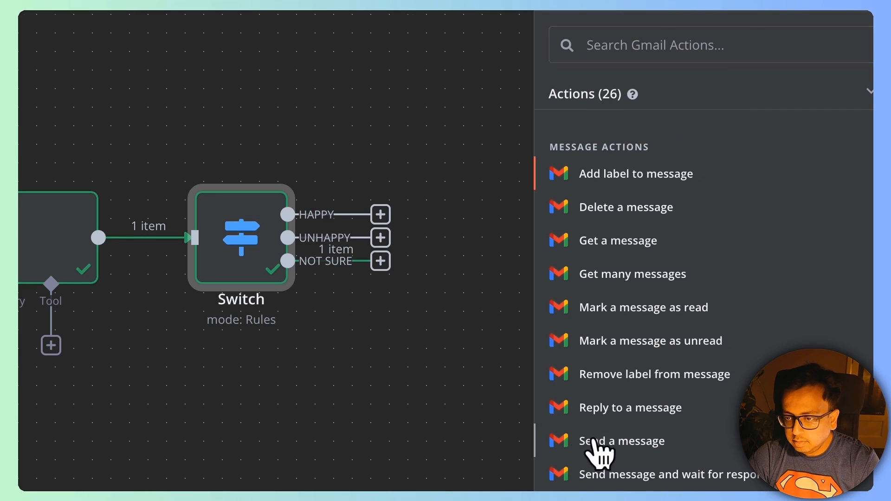
left_click(599, 442)
left_click(252, 77)
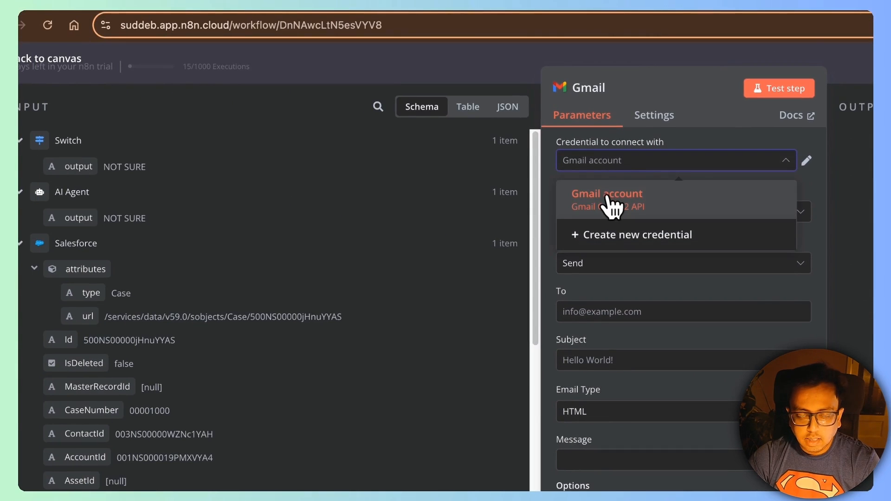
left_click(256, 115)
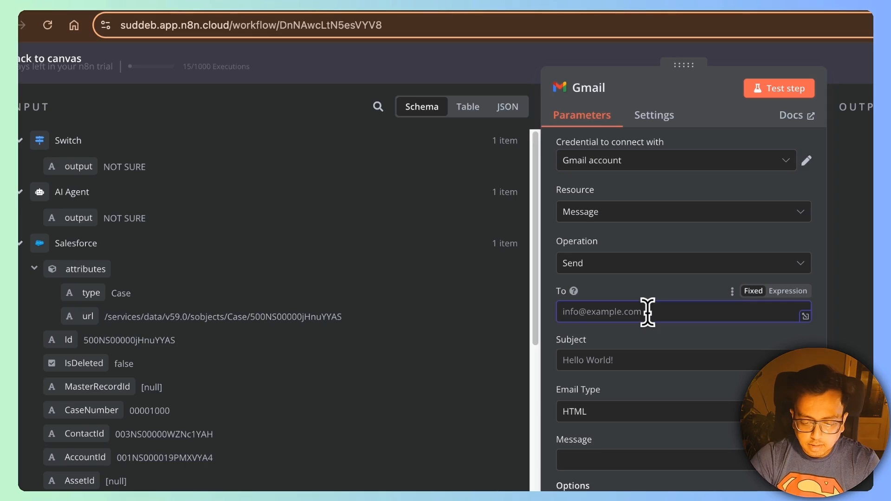
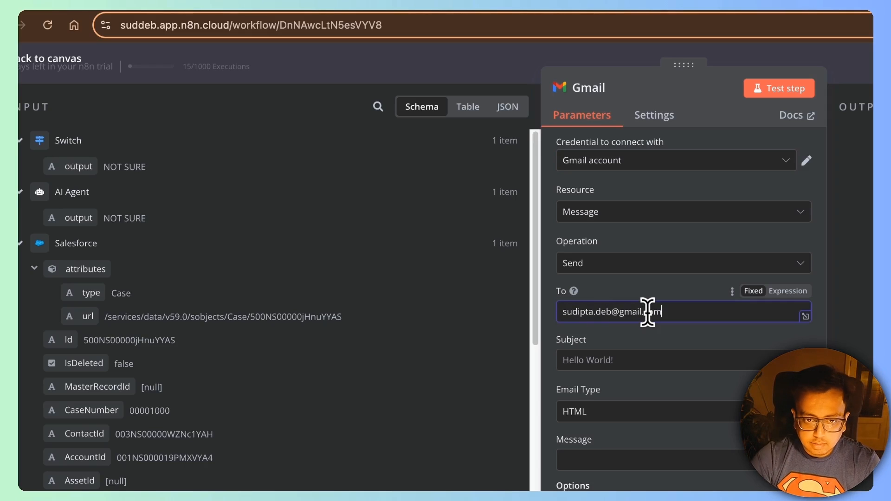
Step: Address the Gmail node to the recipient, with subject 'Customer is {{ $json.output }}' and Text email type
left_click(583, 363)
type("Customer is")
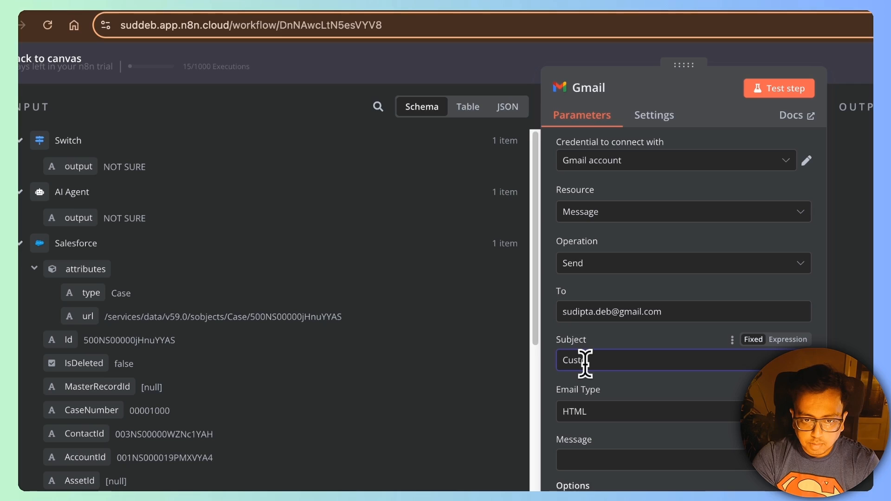
left_click(785, 339)
left_click_drag(73, 177, 676, 360)
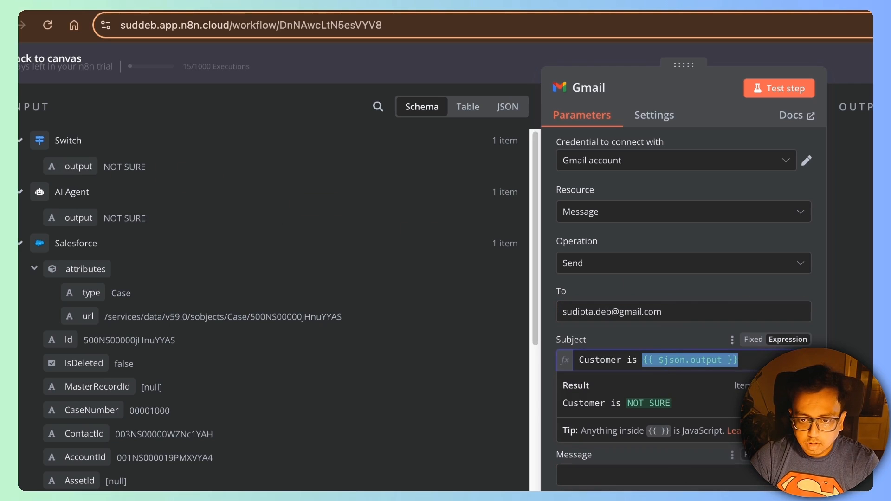
left_click(725, 448)
left_click(648, 428)
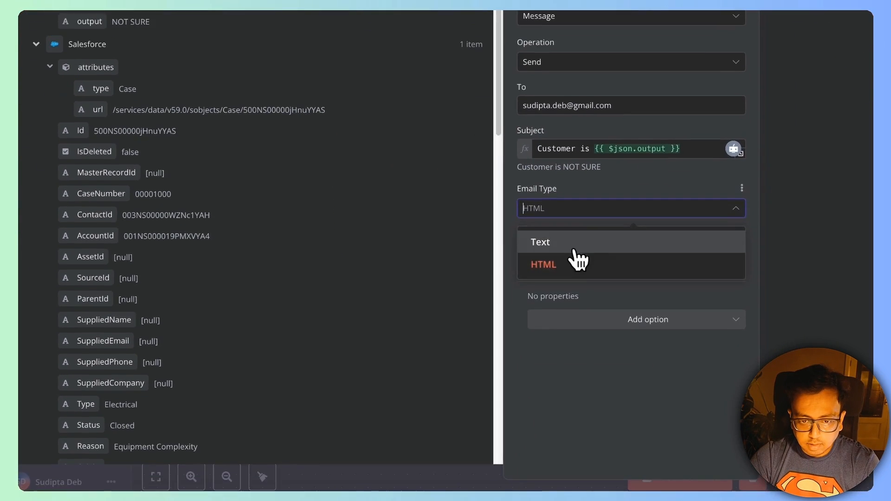
left_click(623, 464)
Step: Make the message body an expression that starts with the Salesforce CaseNumber field
left_click(725, 233)
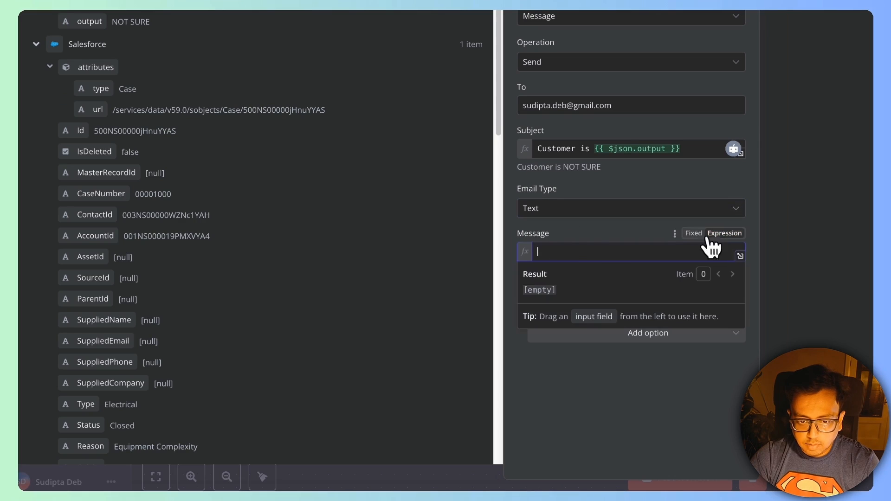
type("C")
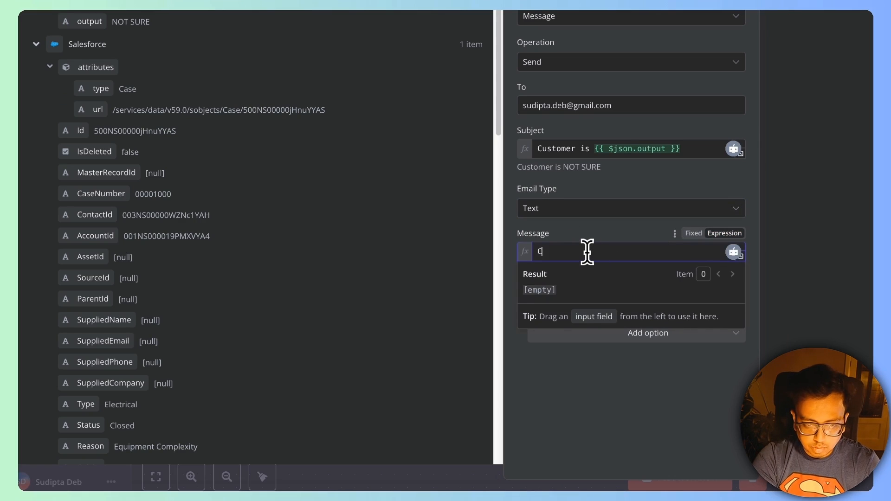
type("ASE NUMBER:")
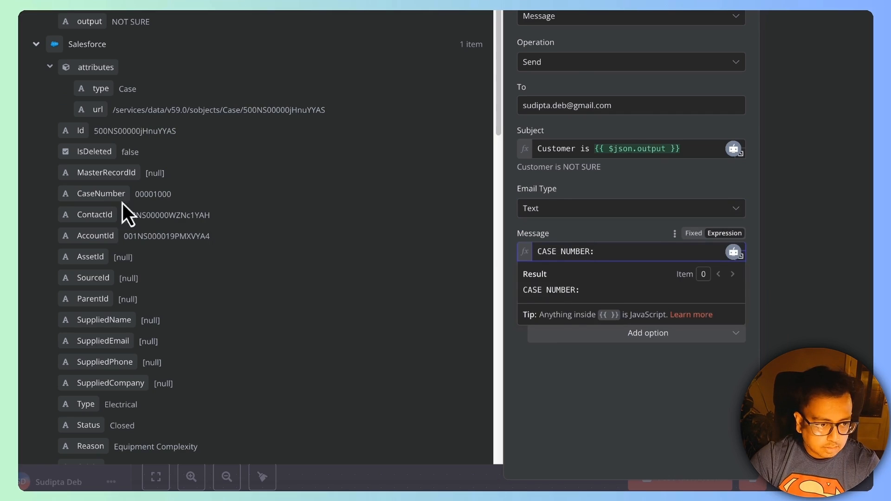
left_click_drag(123, 202, 594, 265)
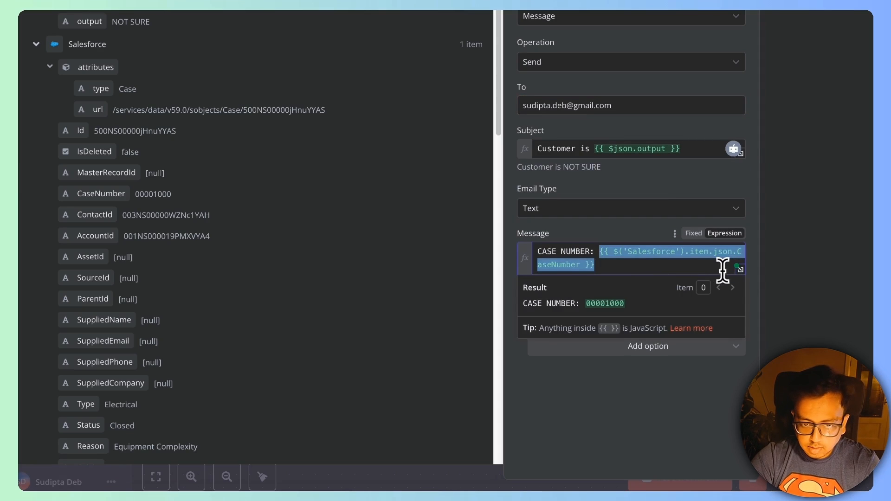
key("BackSpace")
key("super+z")
key("Right")
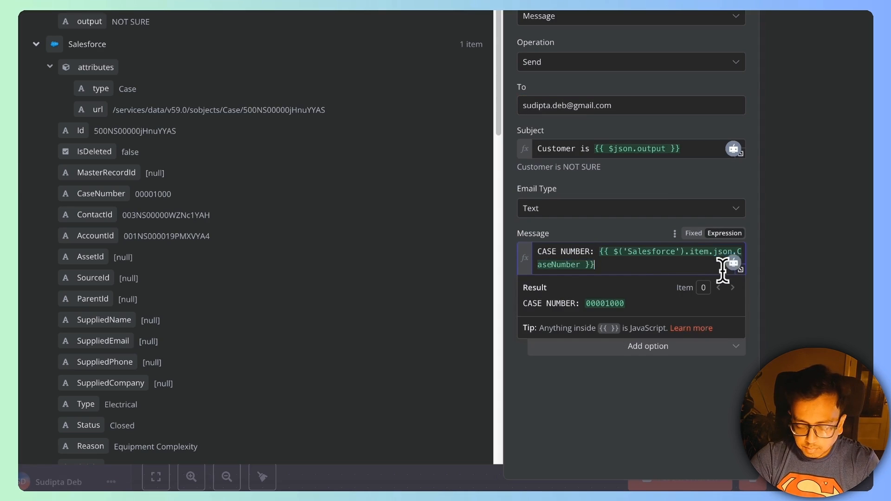
key("Return")
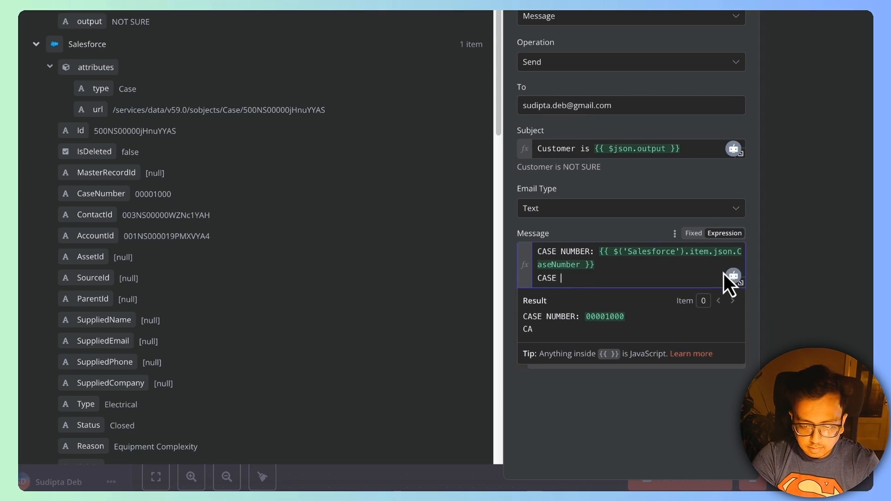
Step: Add a 'CASE SUBJECT:' line with the case Subject, then the case Description, to the body
type("CASE SUBJECT:")
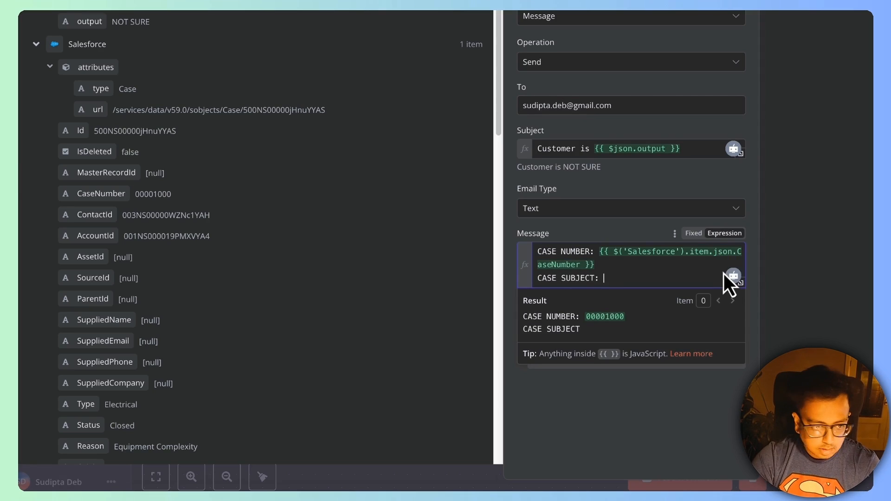
scroll(146, 301, "down", 3)
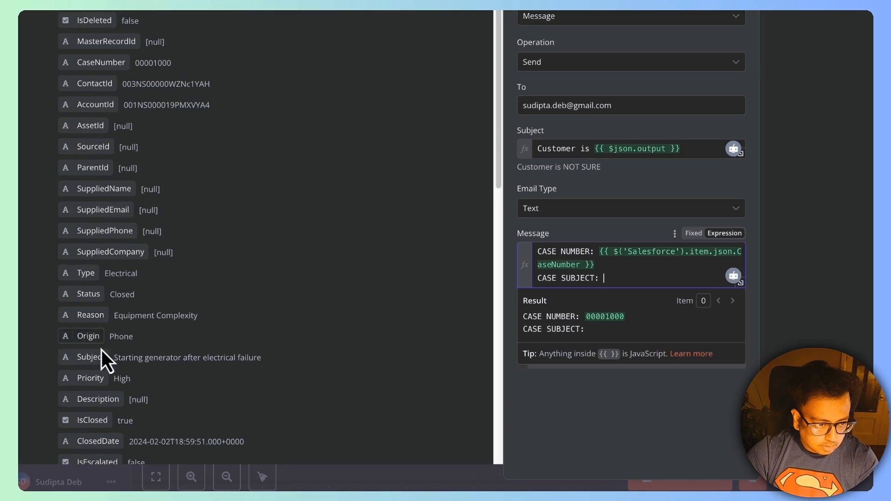
left_click_drag(91, 357, 608, 297)
left_click(608, 297)
key("Return")
type("CASE DESCRIPTION:")
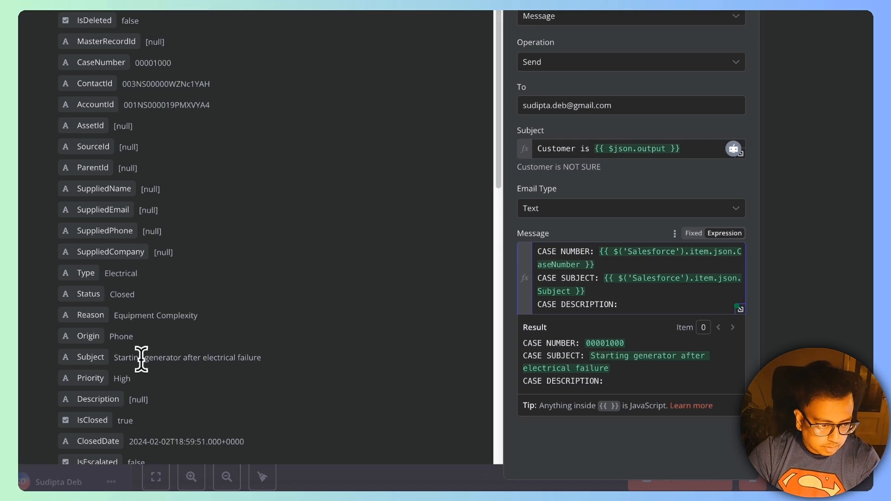
scroll(134, 365, "down", 1)
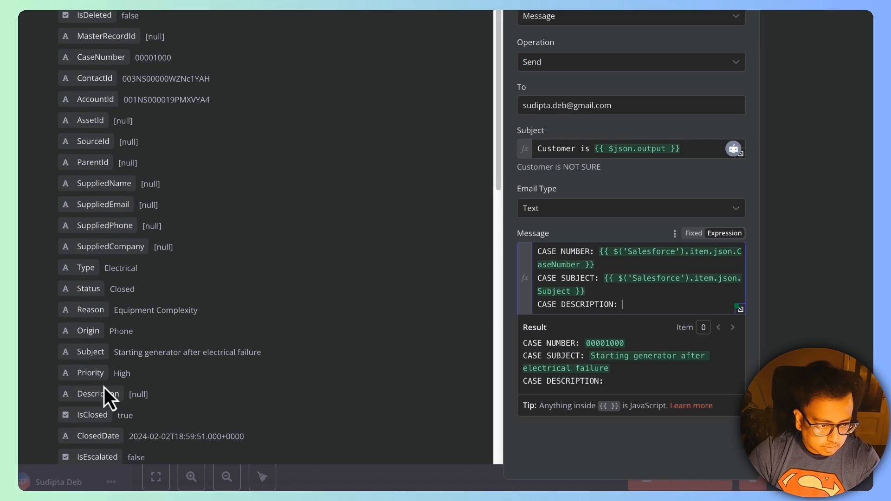
left_click_drag(108, 400, 662, 333)
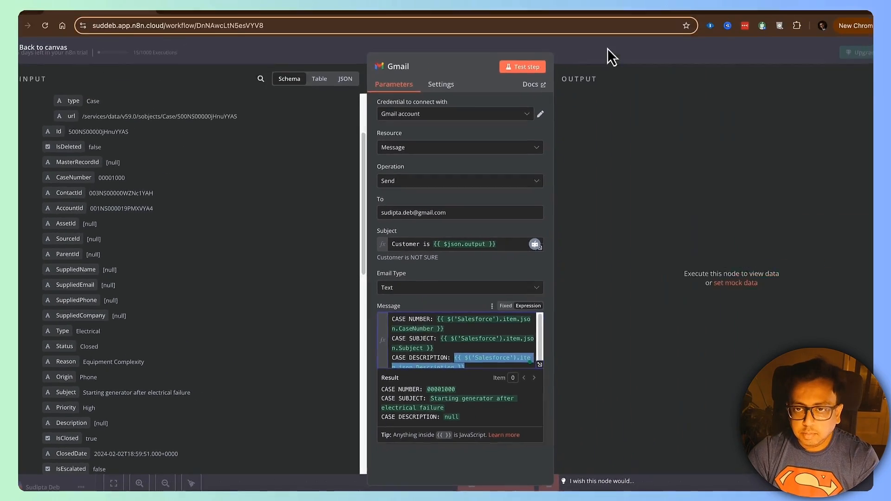
Step: Duplicate the Gmail node into Gmail1 and Gmail2, and wire the Switch's HAPPY output to Gmail2
left_click(609, 49)
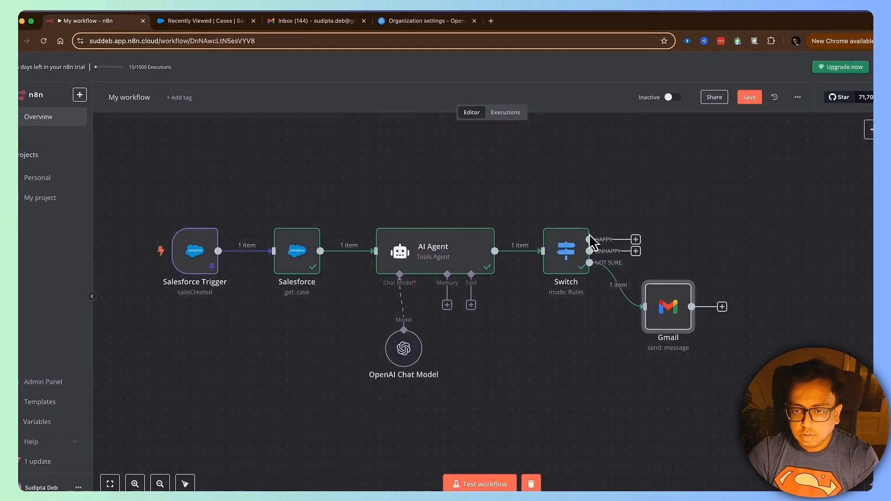
left_click_drag(668, 312, 698, 357)
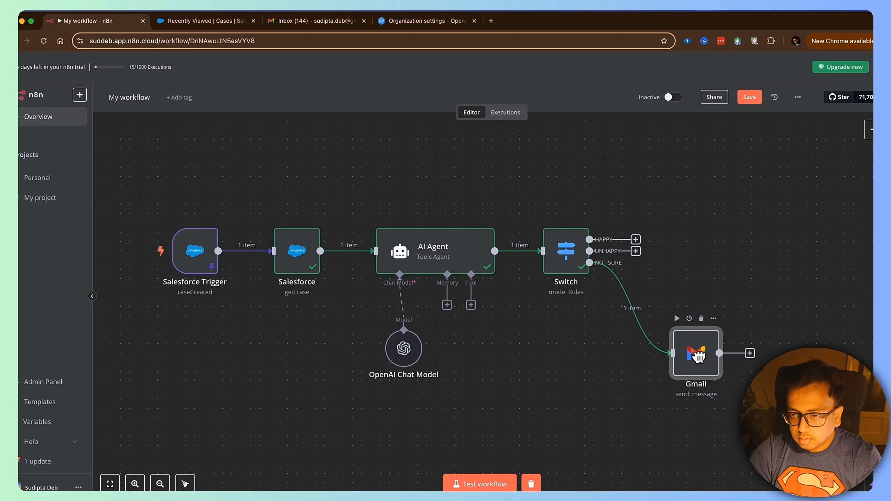
left_click(714, 318)
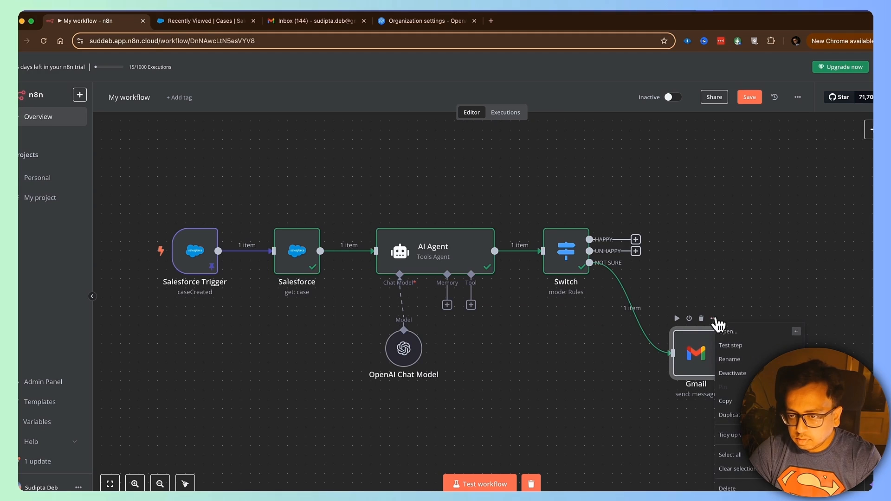
left_click(733, 415)
left_click_drag(507, 314, 702, 268)
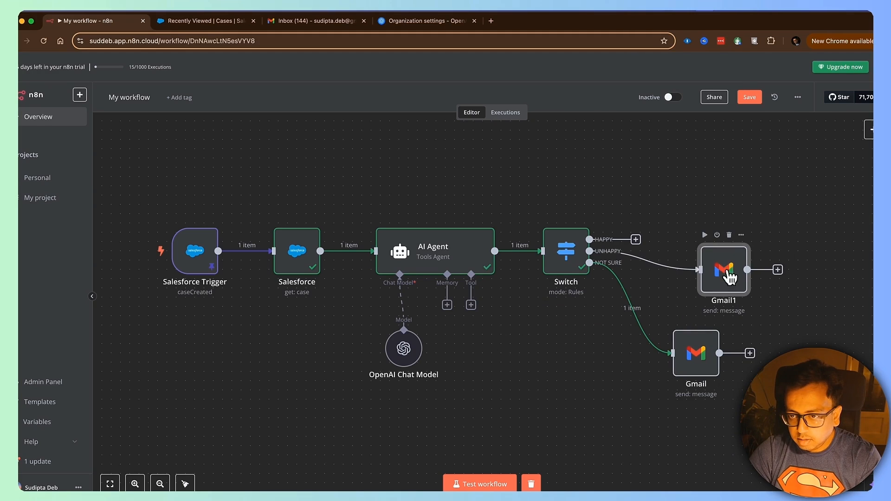
left_click(742, 236)
left_click(780, 342)
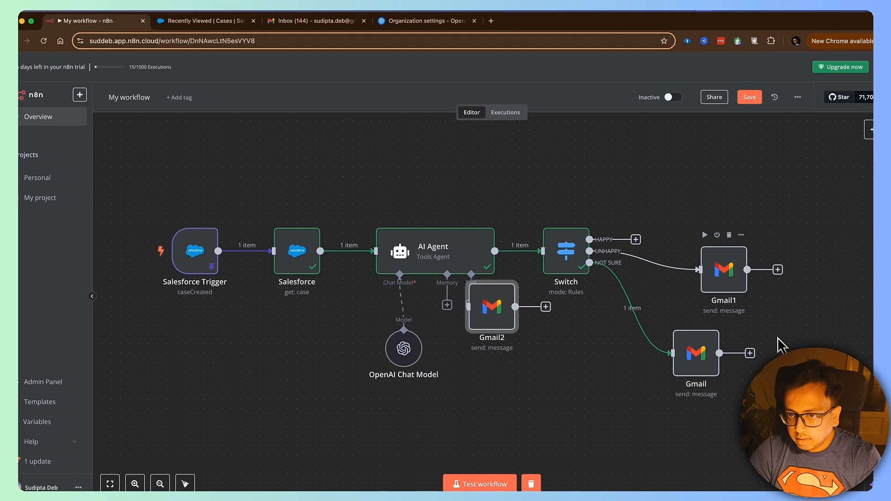
left_click_drag(504, 316, 727, 195)
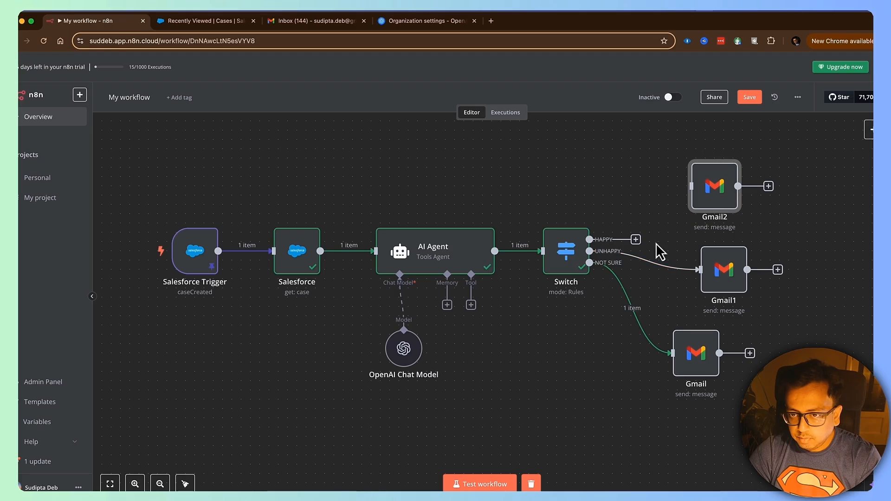
left_click_drag(637, 240, 692, 186)
left_click_drag(724, 269, 706, 279)
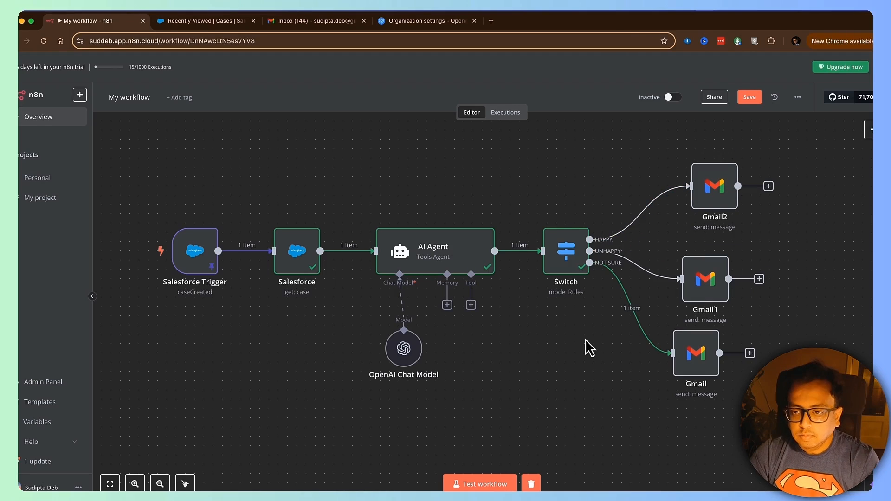
Step: Save the workflow, run a full test, and check the Gmail inbox
left_click(754, 96)
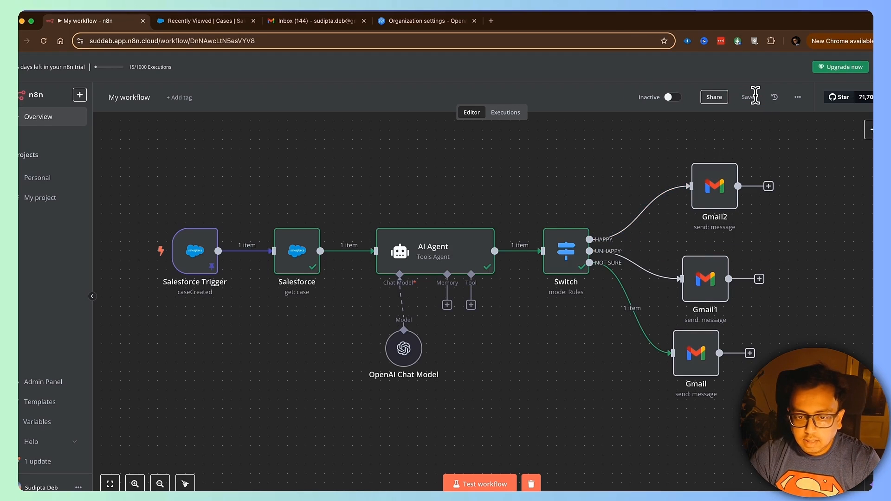
left_click(503, 485)
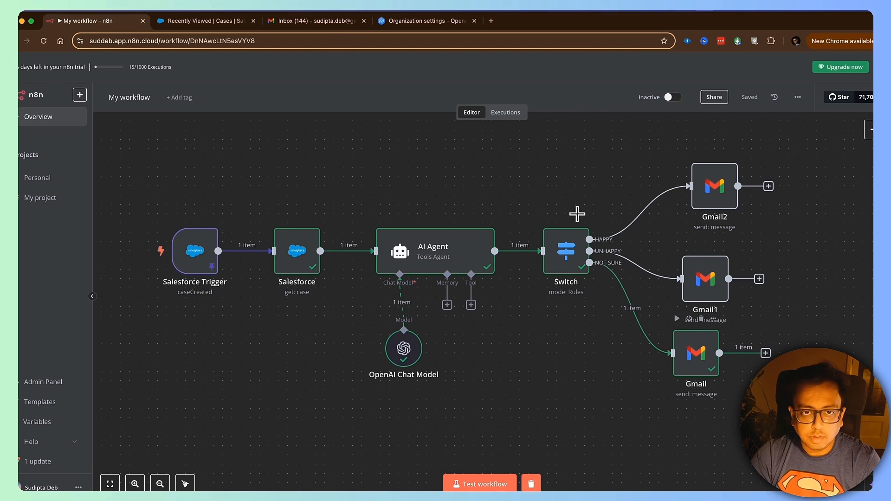
left_click(322, 23)
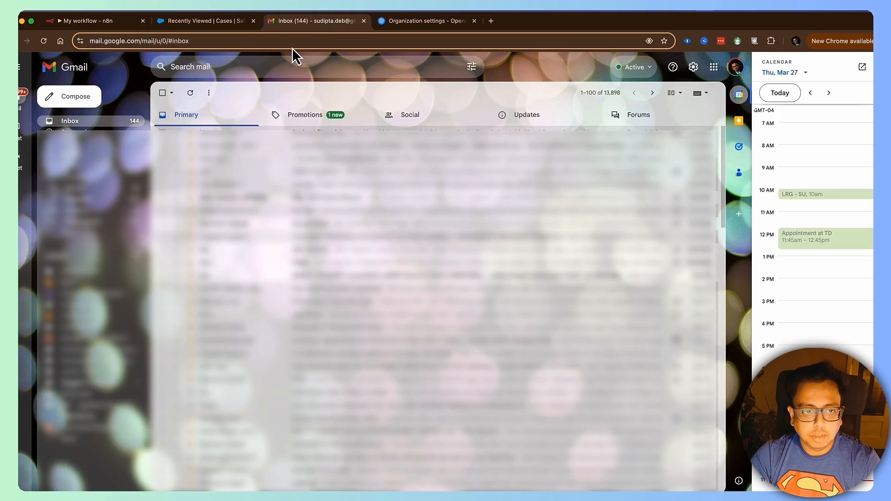
Step: Refresh Gmail and read the new 'Customer is NOT SURE' email with the case details
left_click(191, 94)
left_click(312, 139)
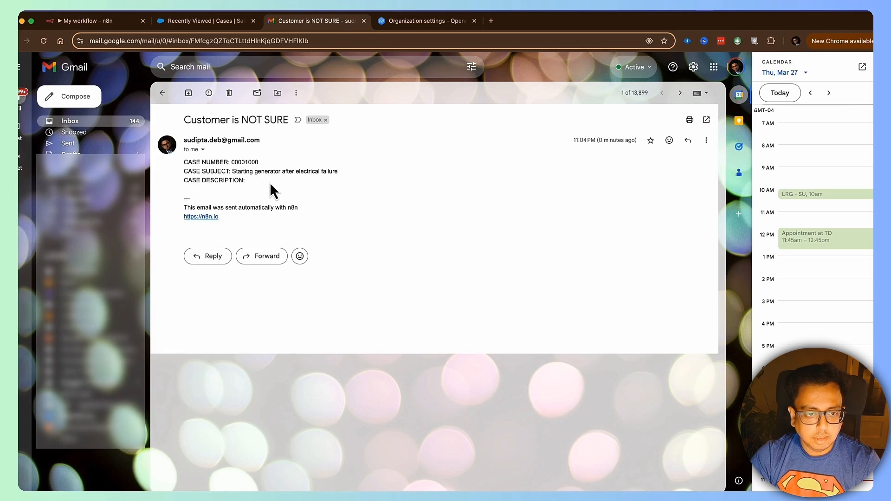
left_click(209, 26)
Step: Fill a new Phone-origin case with subject 'I am very impressed with the service' and a description praising N8N's automation capabilities
left_click(754, 114)
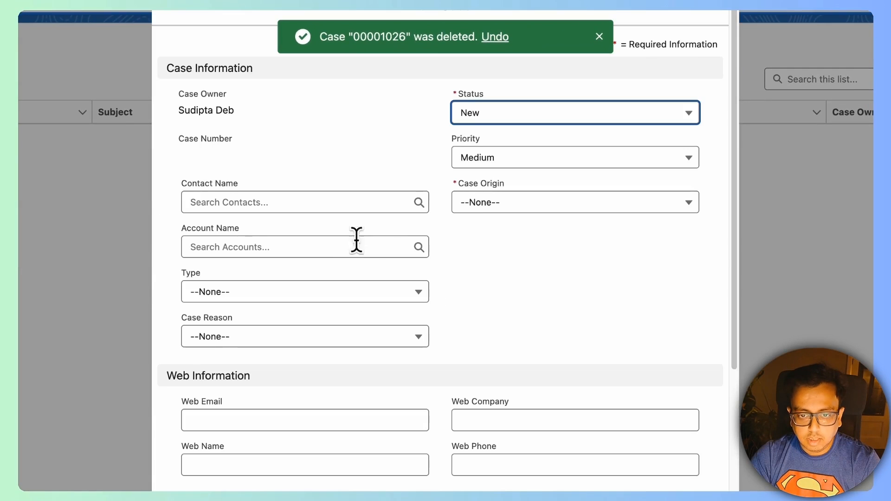
left_click(499, 203)
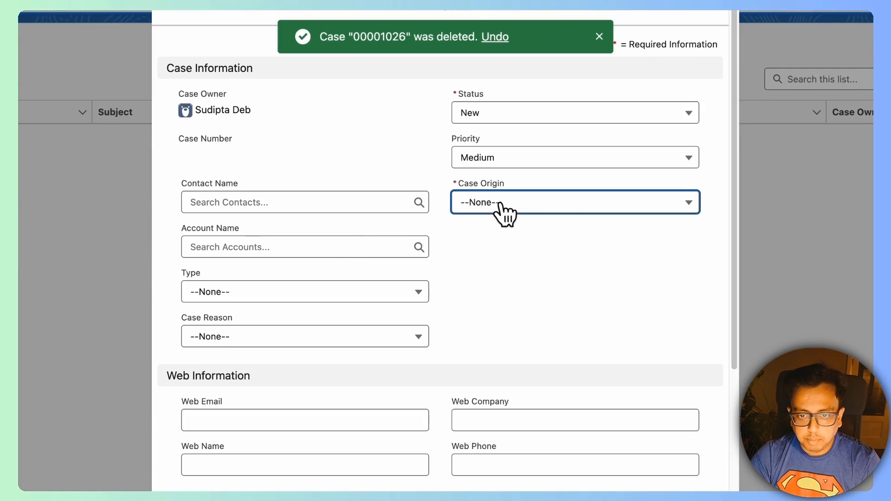
left_click(496, 253)
scroll(301, 389, "down", 6)
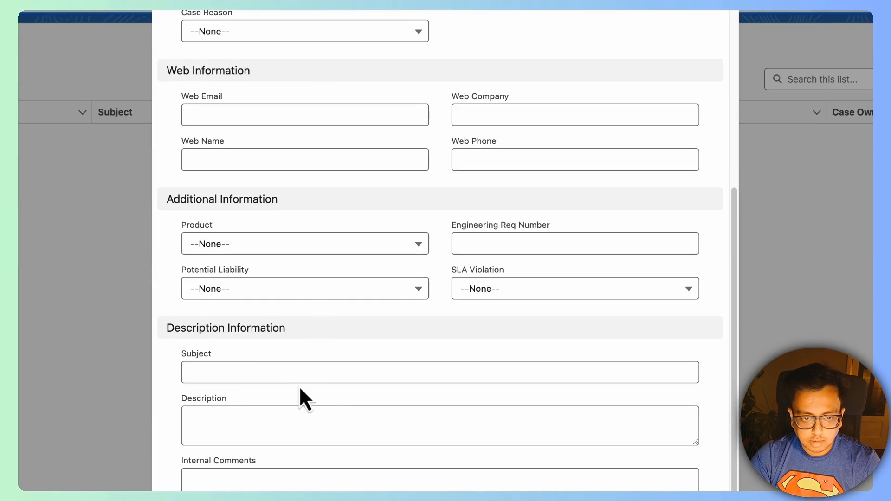
left_click(234, 374)
type("I am very impres")
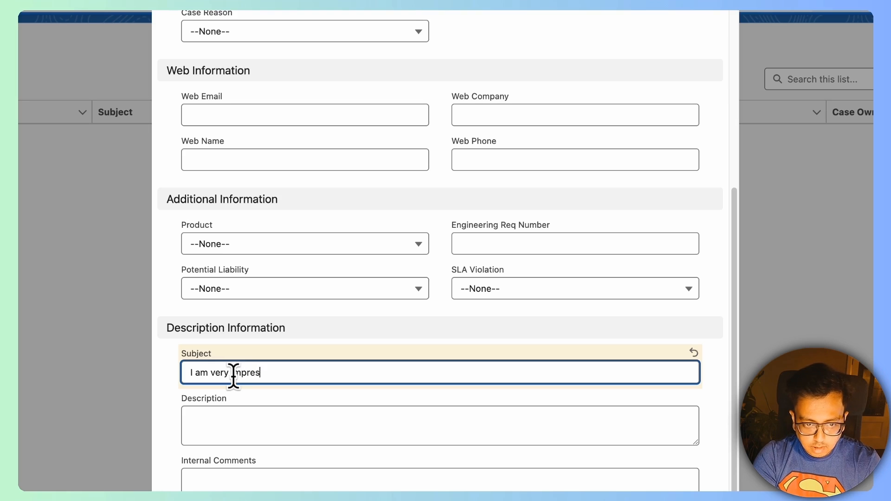
type("sed wit")
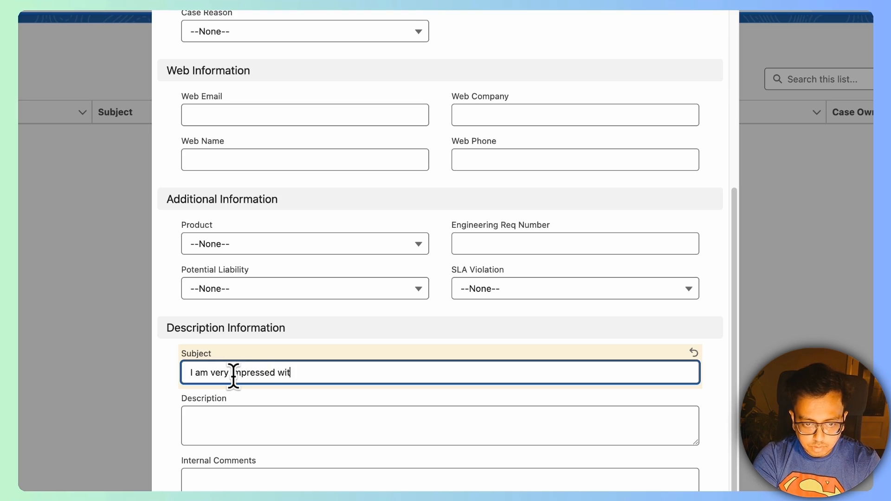
type("h th")
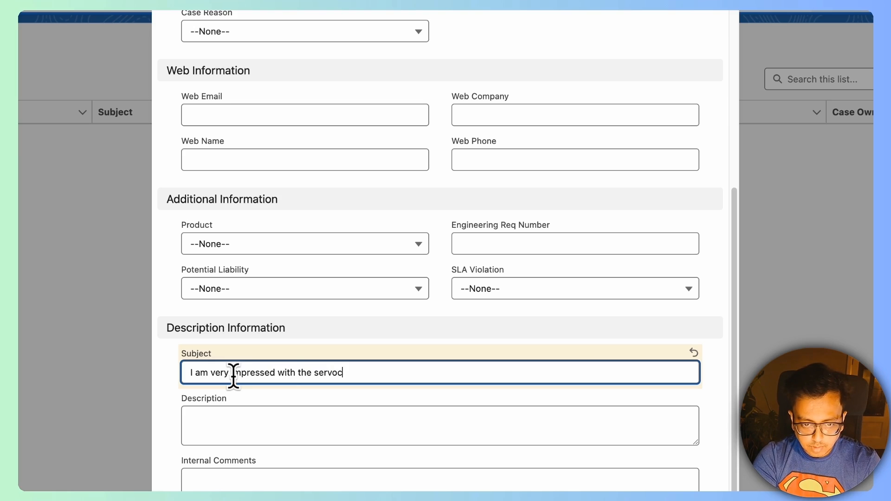
type("e service")
key("Tab")
type("N")
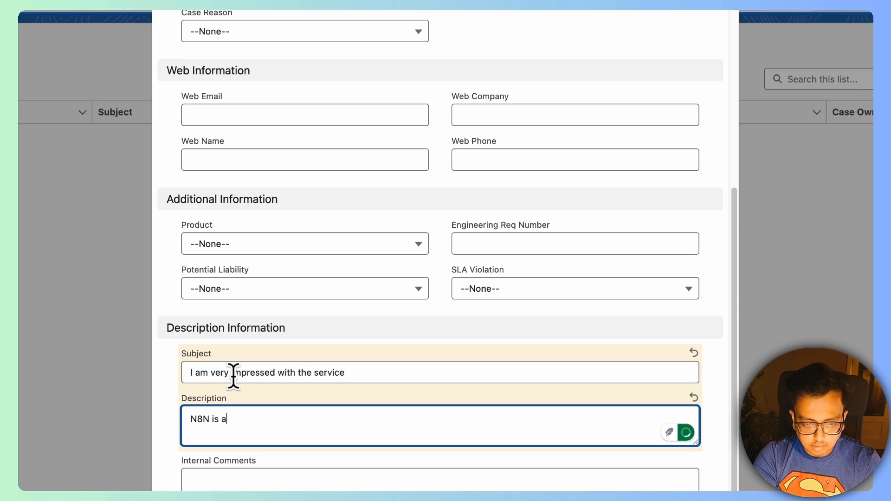
type("8N is a great and i am very much impres")
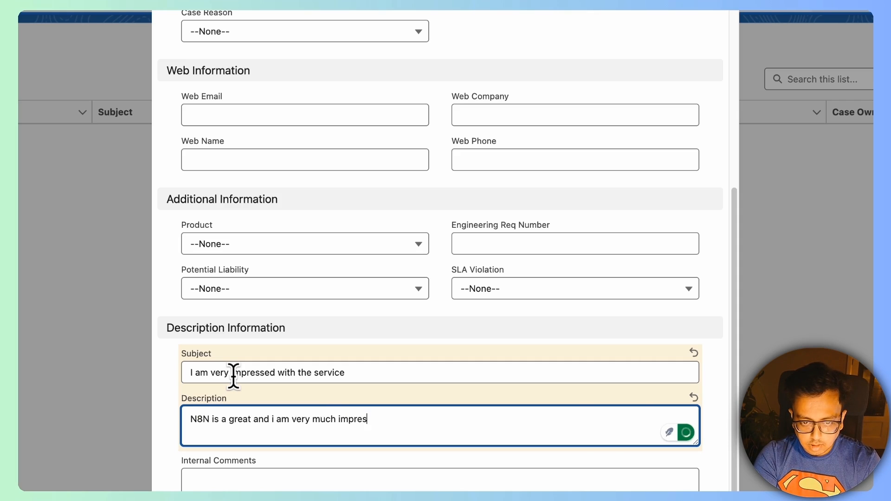
type("he ")
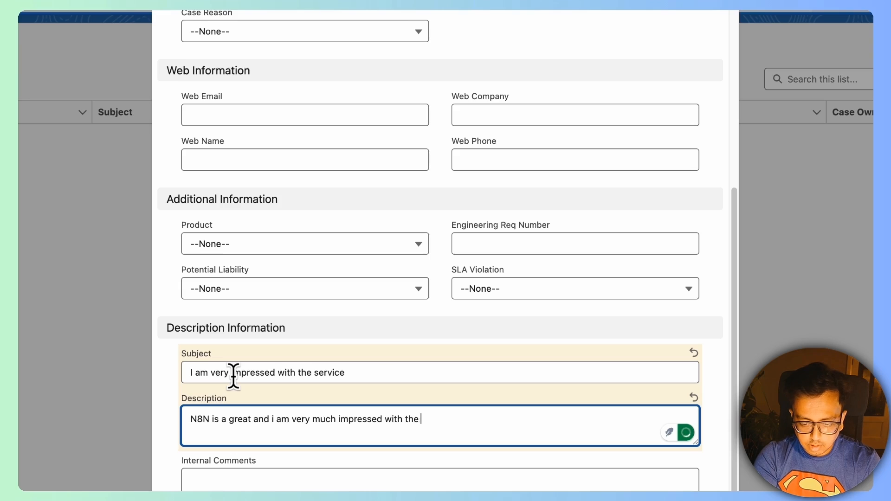
type("automatip")
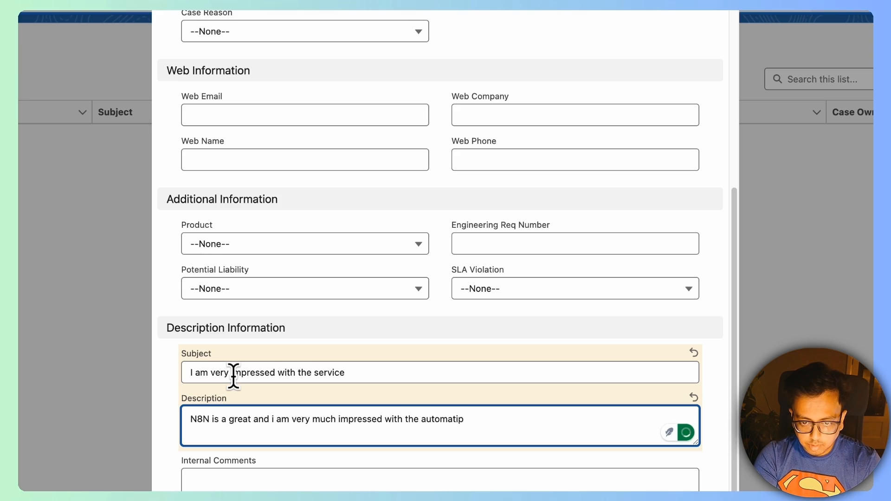
type("oon capabili")
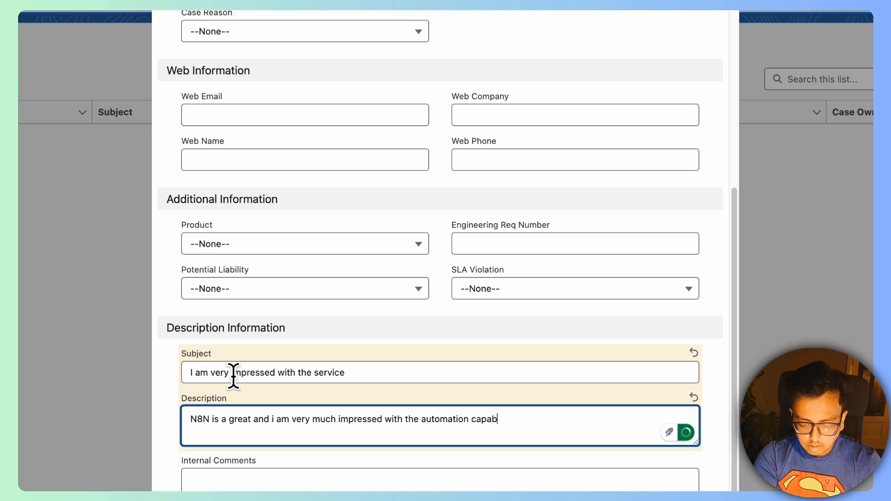
type("ties.")
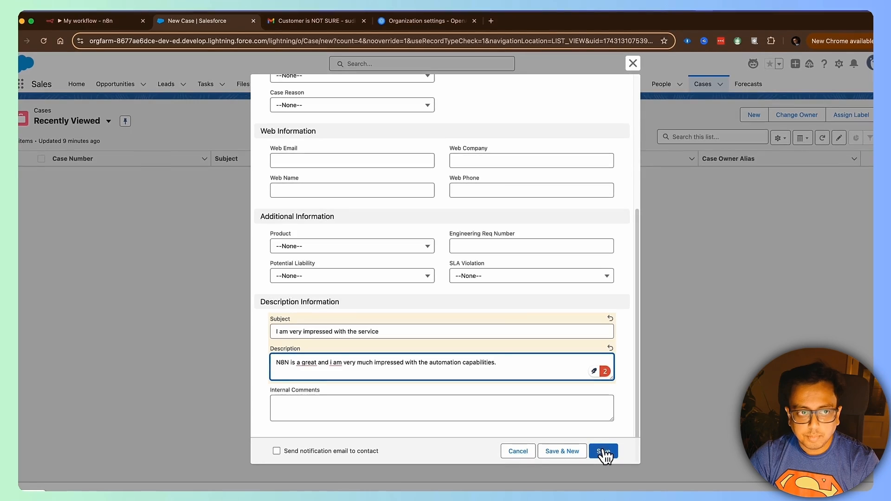
left_click(605, 455)
Step: Activate the n8n workflow and view its execution history
left_click(59, 21)
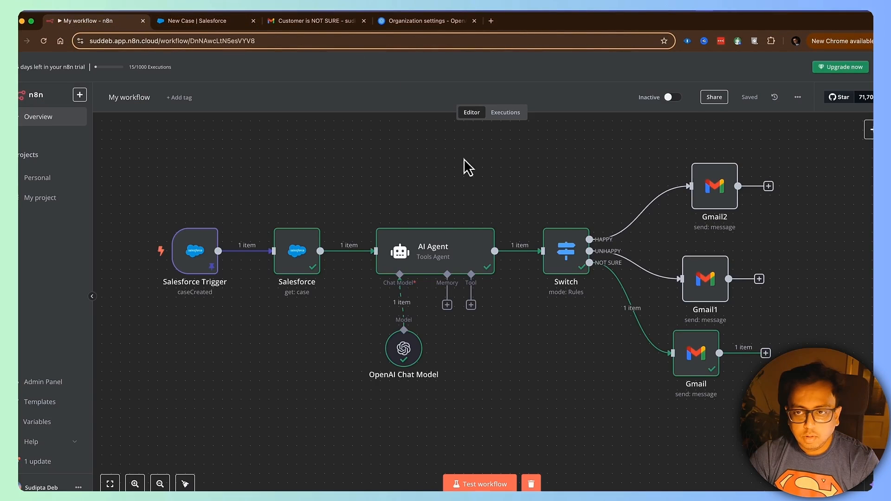
left_click(674, 98)
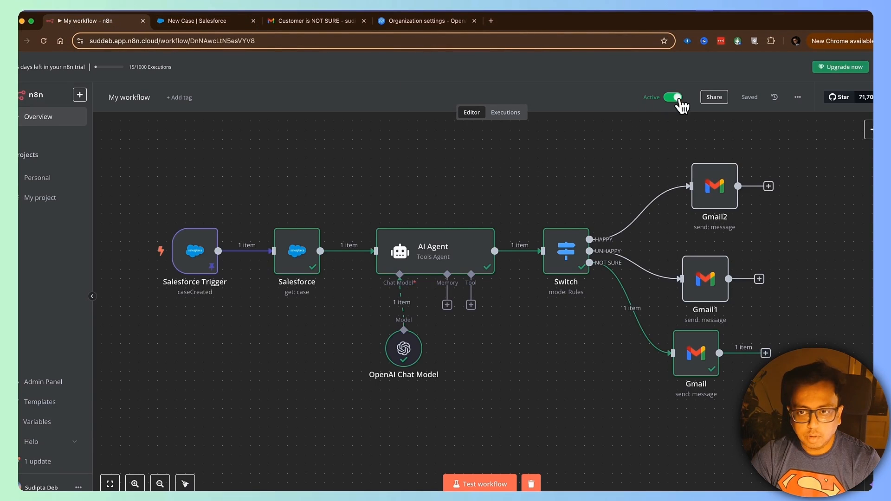
left_click(506, 114)
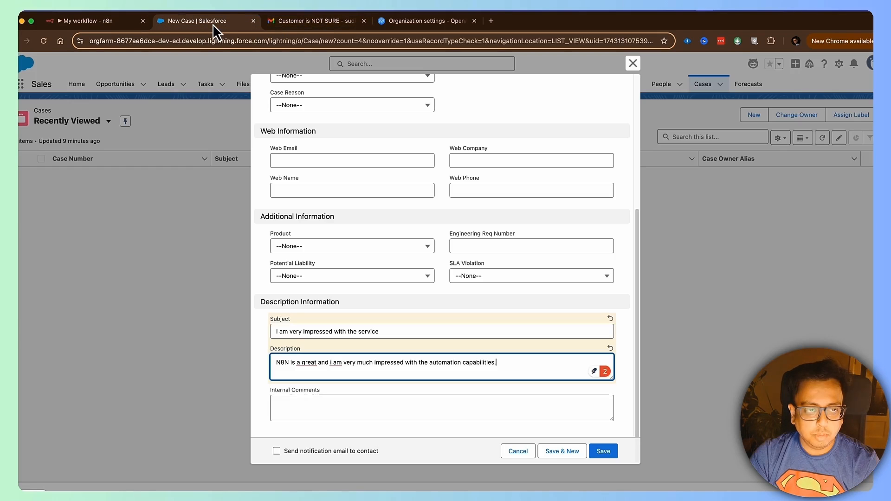
Step: Return to Salesforce and save the new case praising the service
left_click(213, 23)
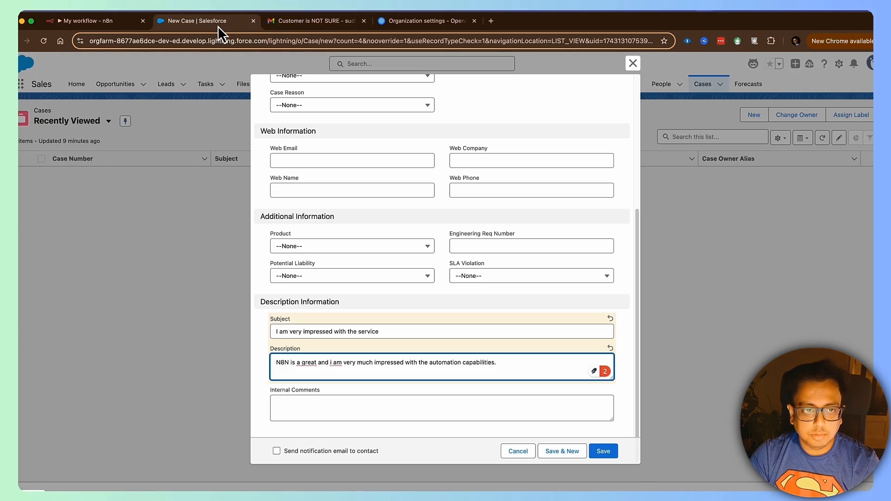
left_click(614, 455)
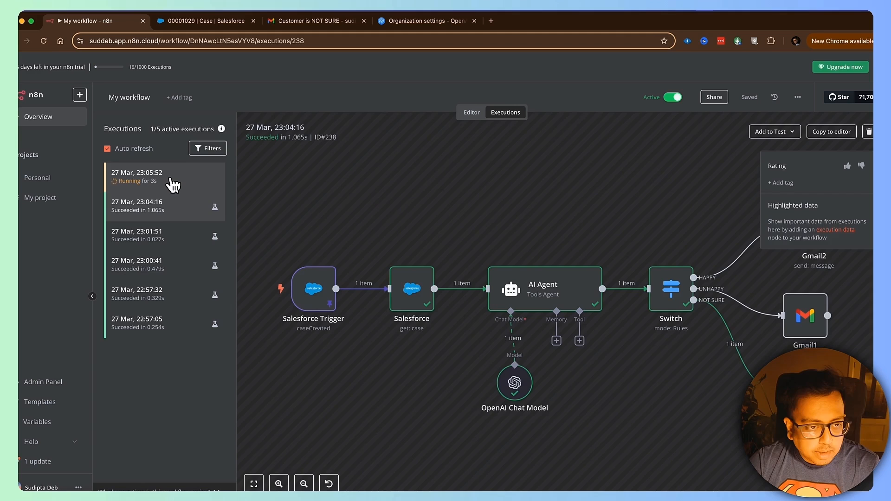
Step: Inspect the 23:05:52 execution, which routed the case down the HAPPY branch
left_click(173, 185)
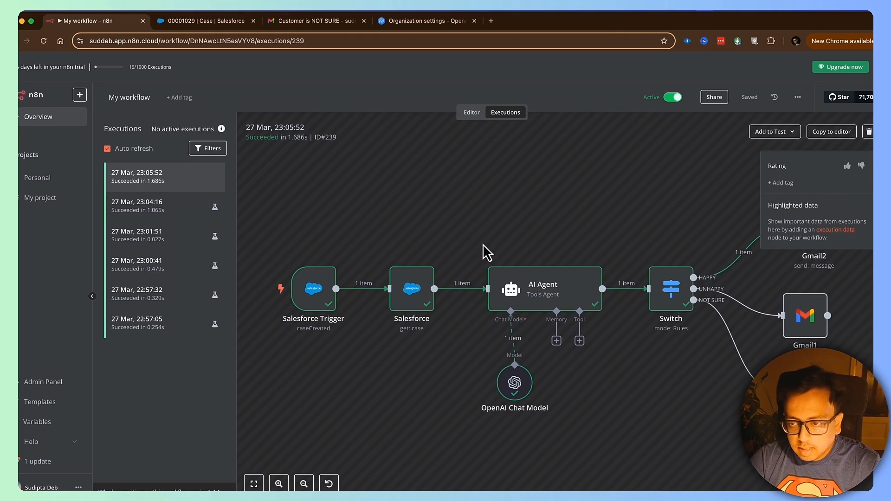
left_click(325, 21)
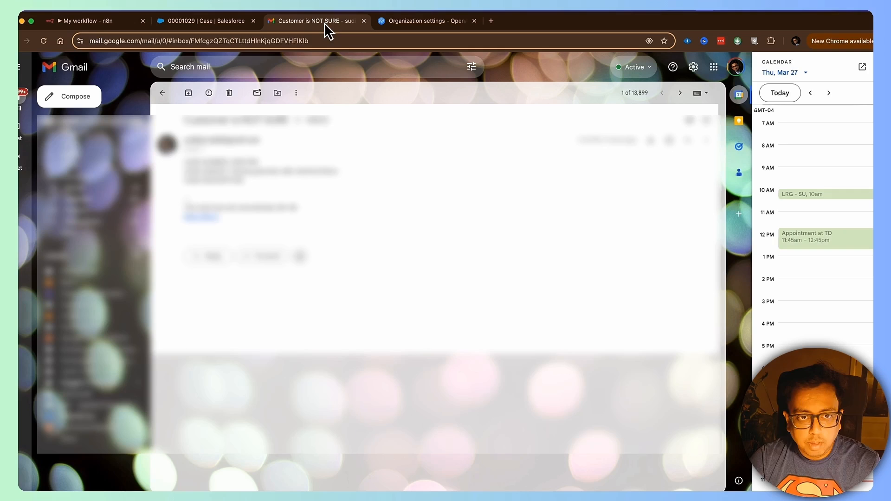
Step: Go back to the Gmail inbox and open the newest 'Customer is HAPPY' email
left_click(164, 96)
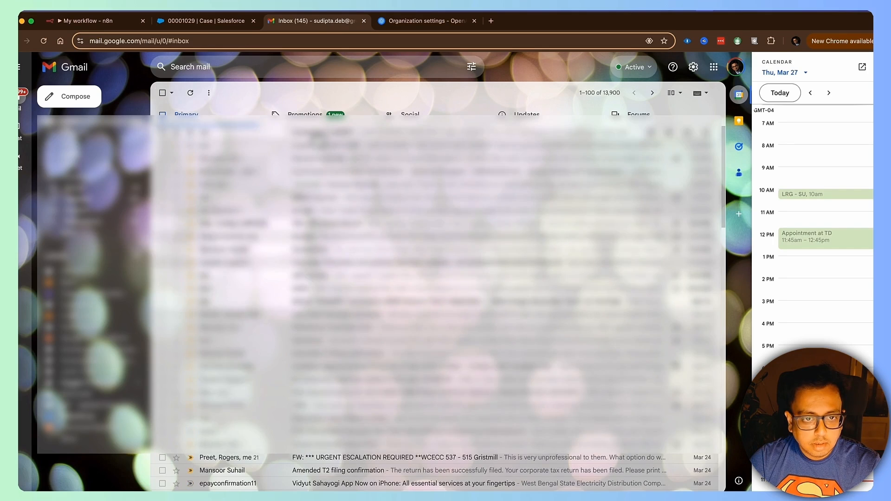
left_click(398, 141)
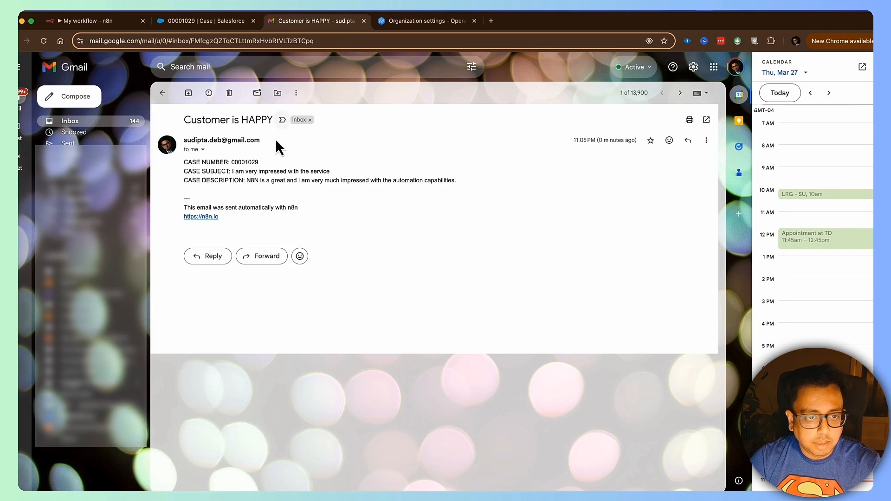